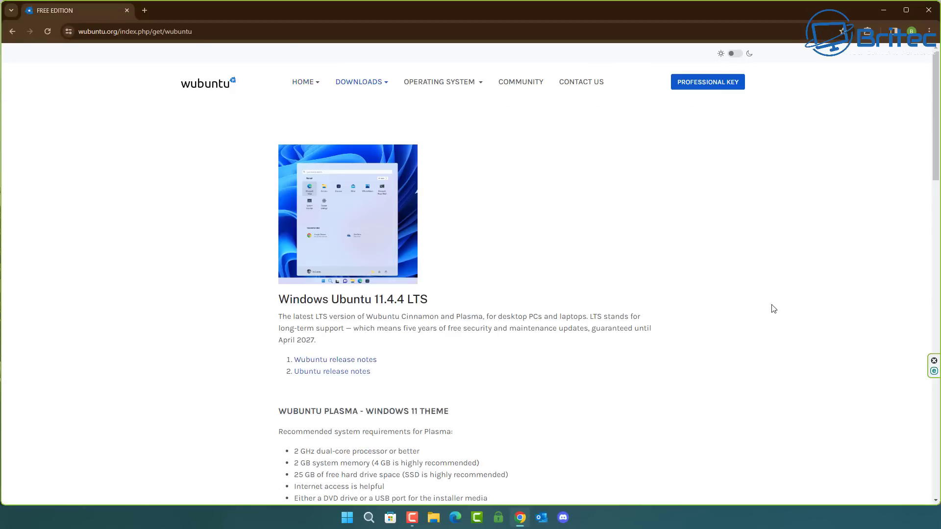
Open the SourceForge download page for the Wubuntu Plasma Windows 11 theme in a new tab
middle_click(798, 140)
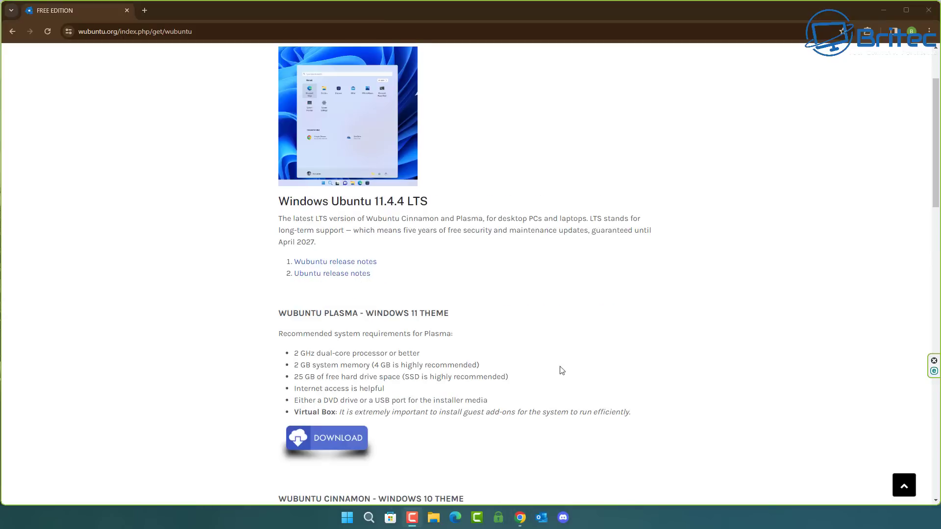
Accept SourceForge's privacy terms and start downloading the latest Wubuntu Plasma ISO (5.1 GB)
click(331, 452)
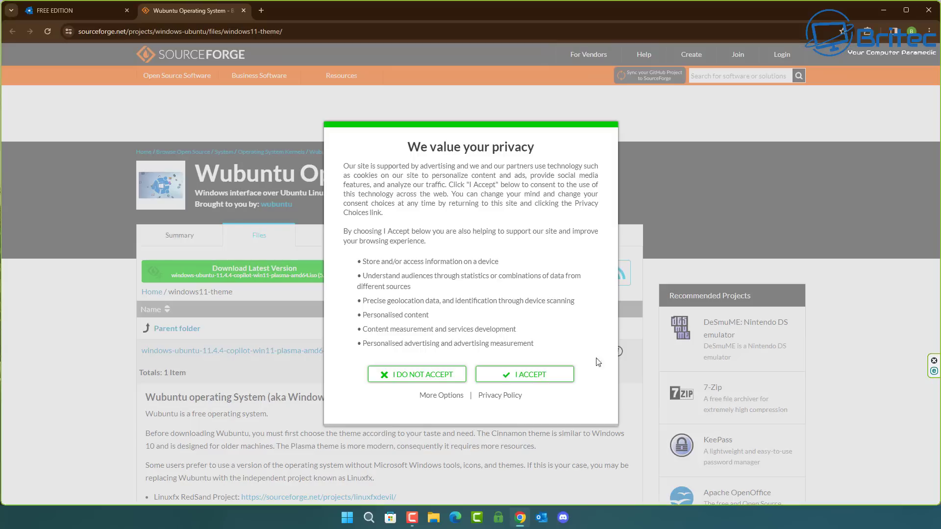
click(526, 374)
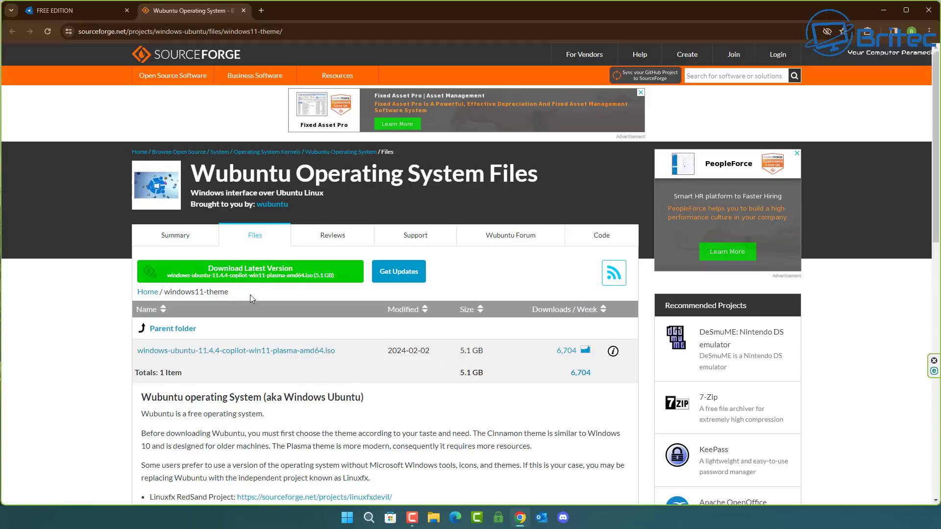
click(251, 277)
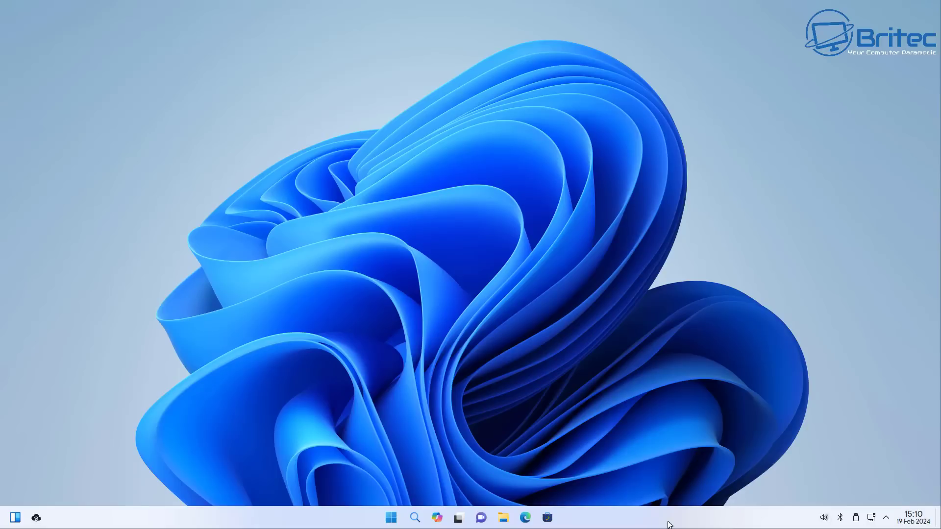
click(15, 521)
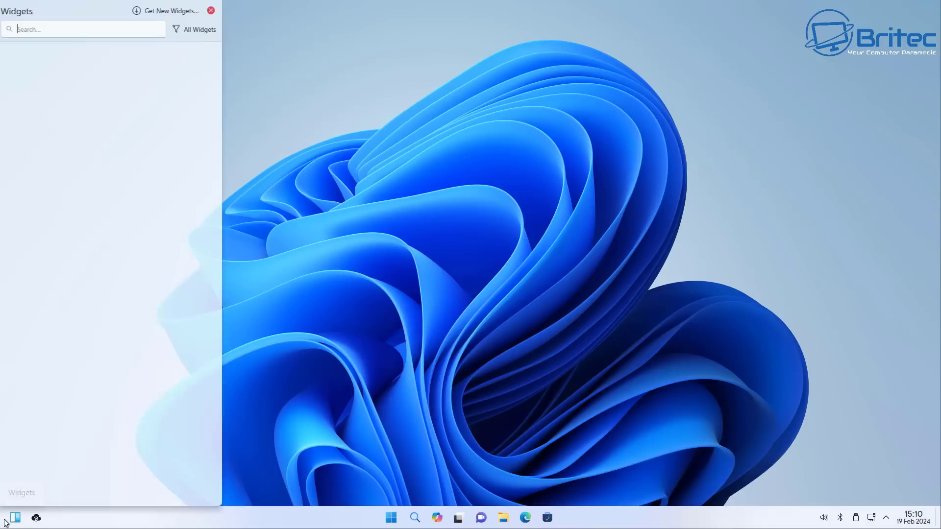
scroll(67, 304, down, 2)
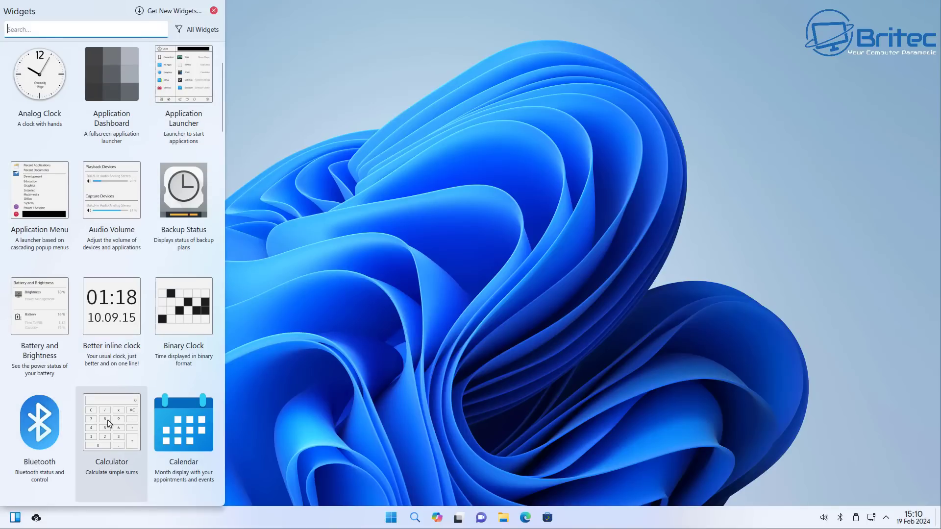
scroll(107, 419, up, 2)
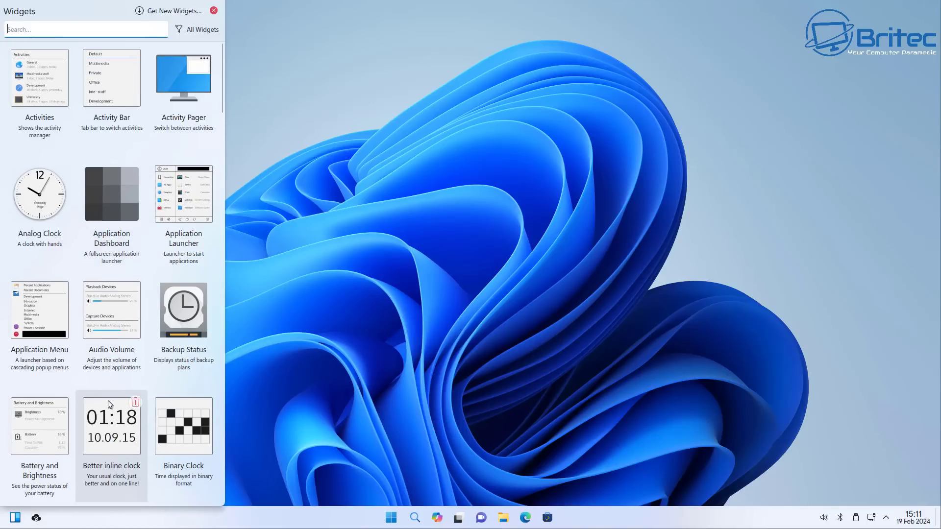
click(302, 132)
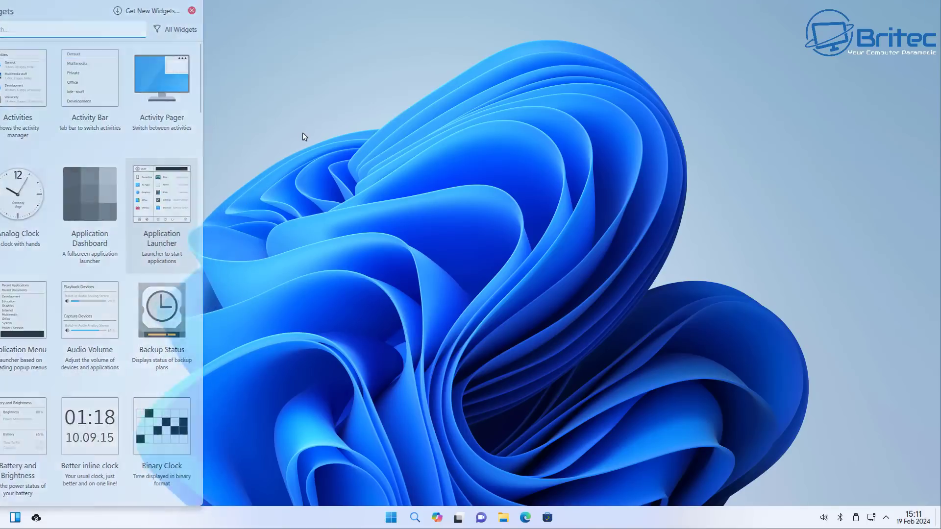
Search for 'london', set the weather widget to London, London, GB, and view its forecast
click(37, 518)
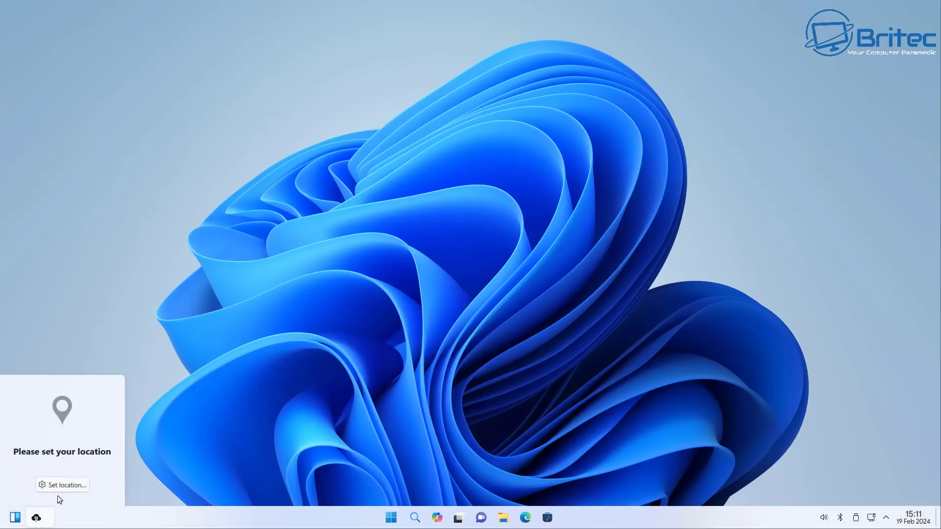
click(69, 485)
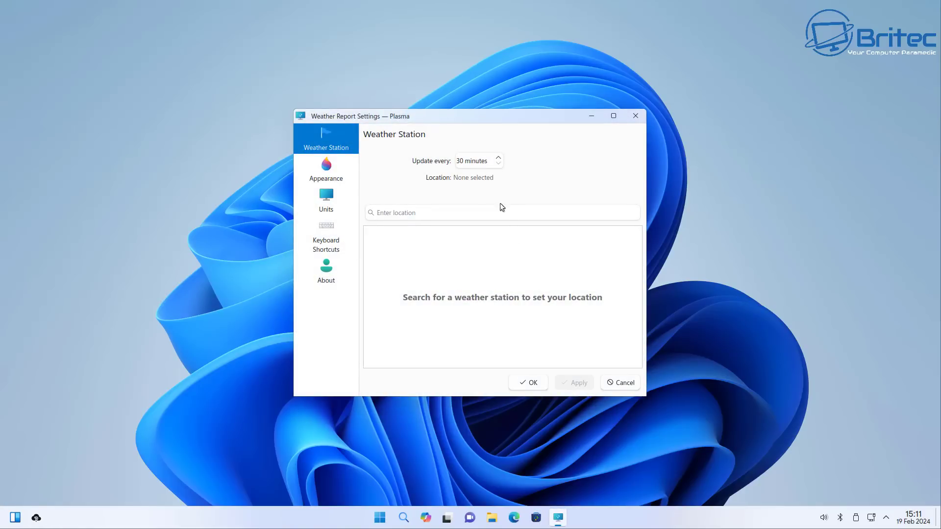
click(328, 180)
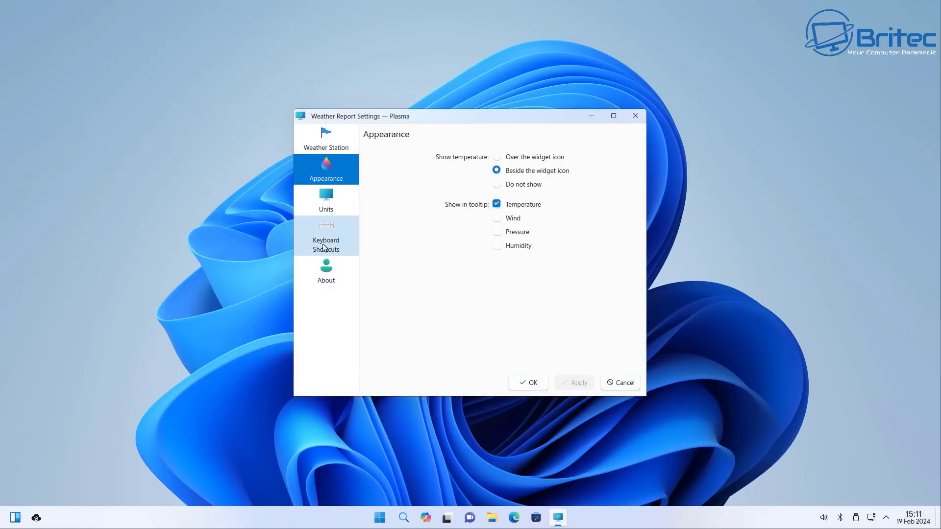
click(316, 139)
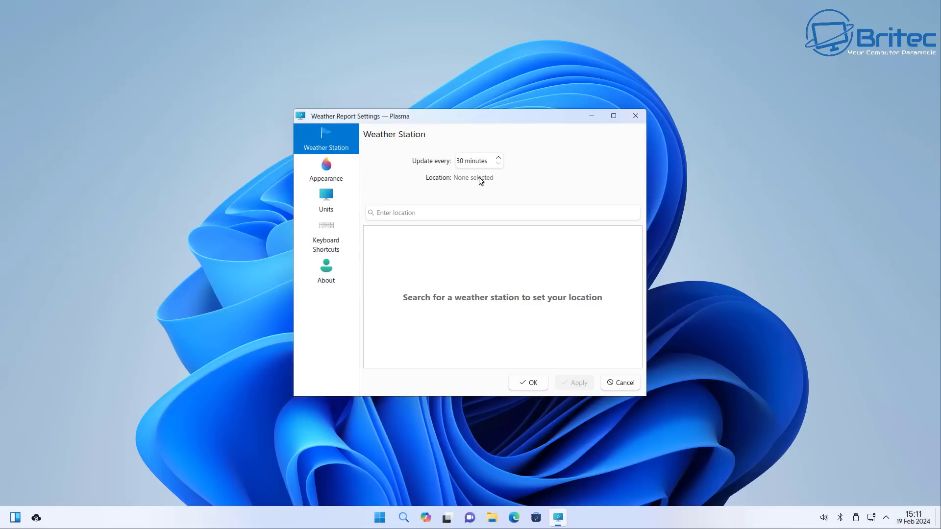
click(417, 212)
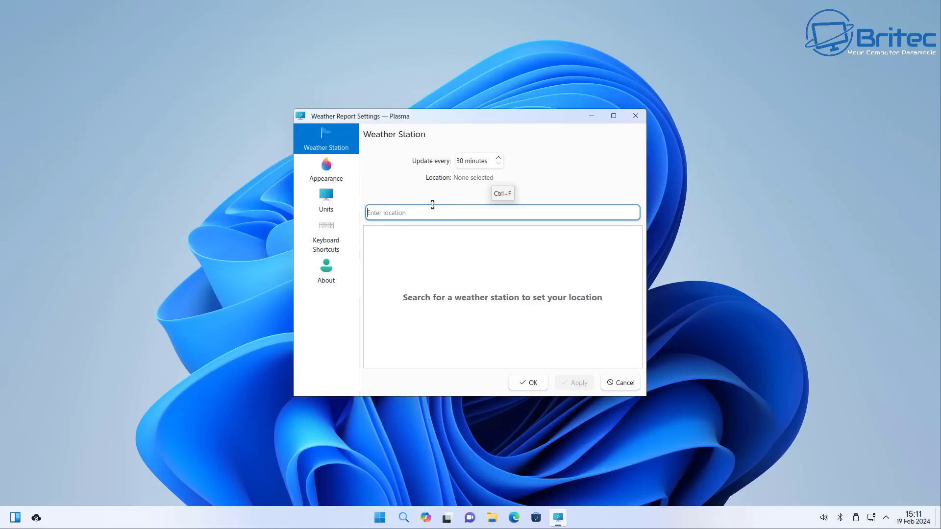
text(london)
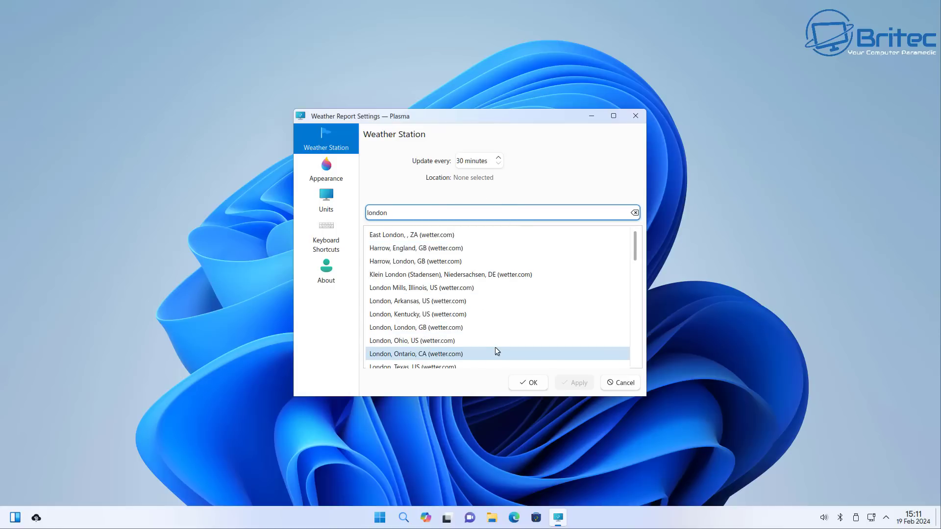
click(435, 332)
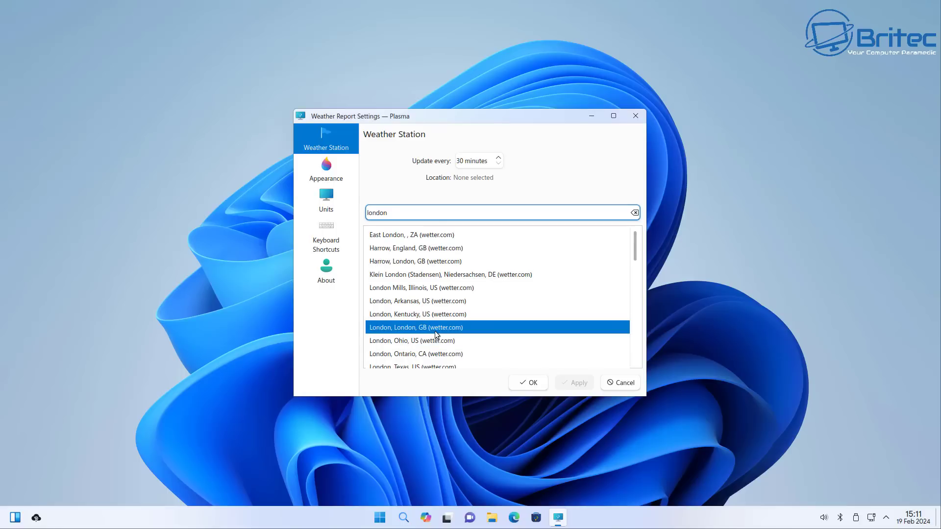
click(516, 384)
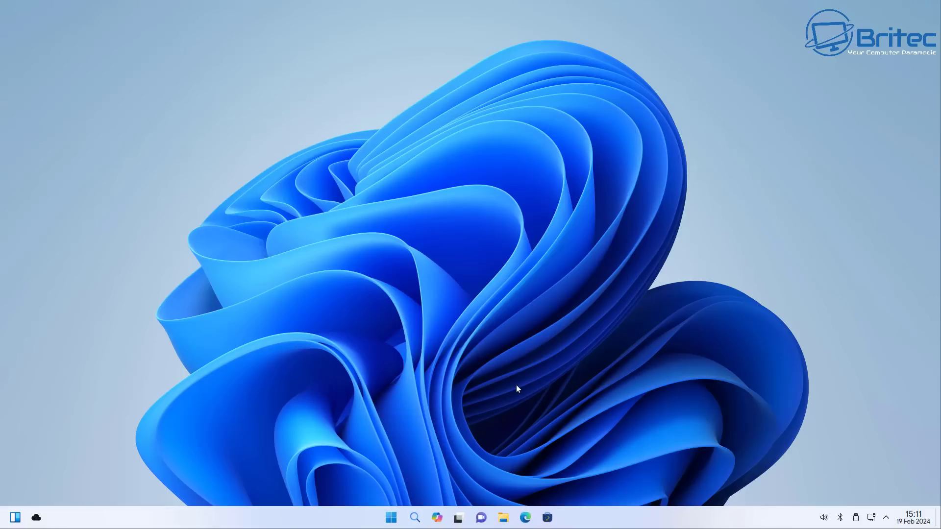
click(36, 520)
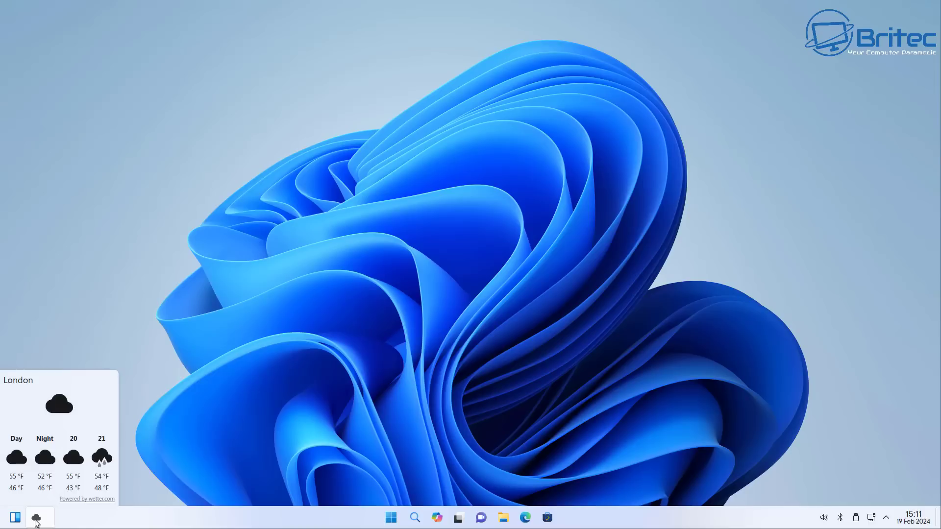
Close the weather forecast and open VLC's page (version 3.0.16-1build7) in Discover
click(294, 379)
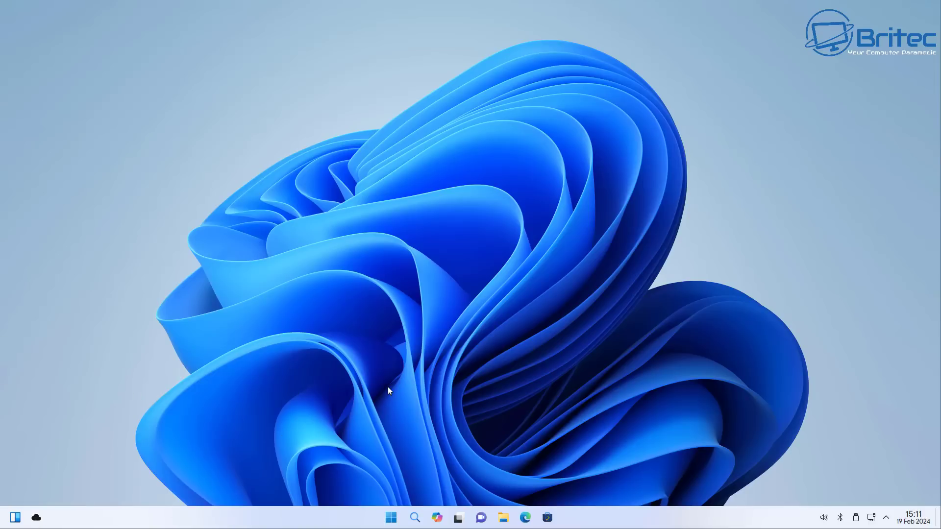
click(548, 519)
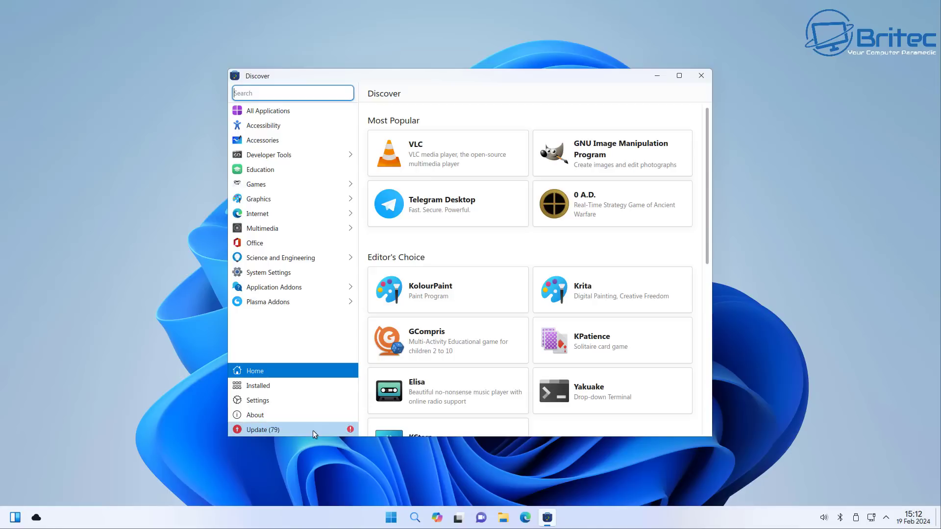
click(460, 155)
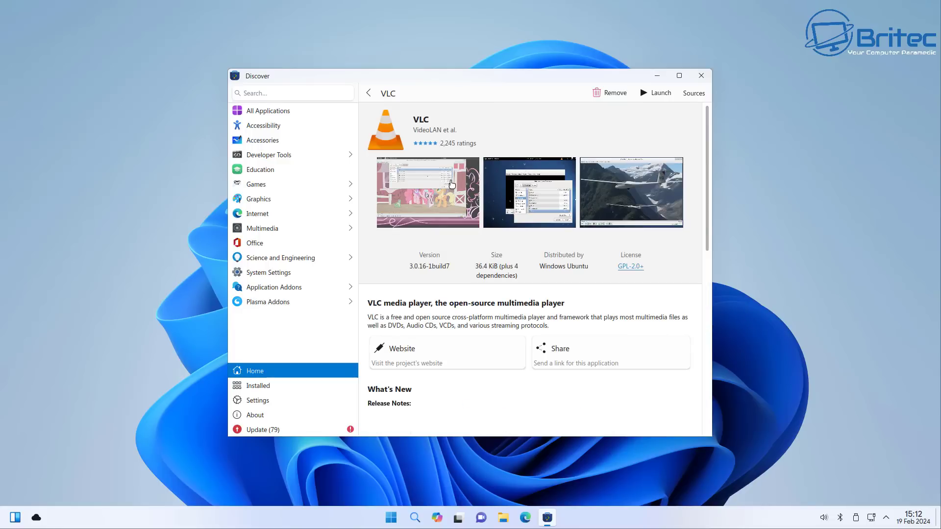
Launch VLC, accept its privacy and network access policy, then close it again
click(650, 98)
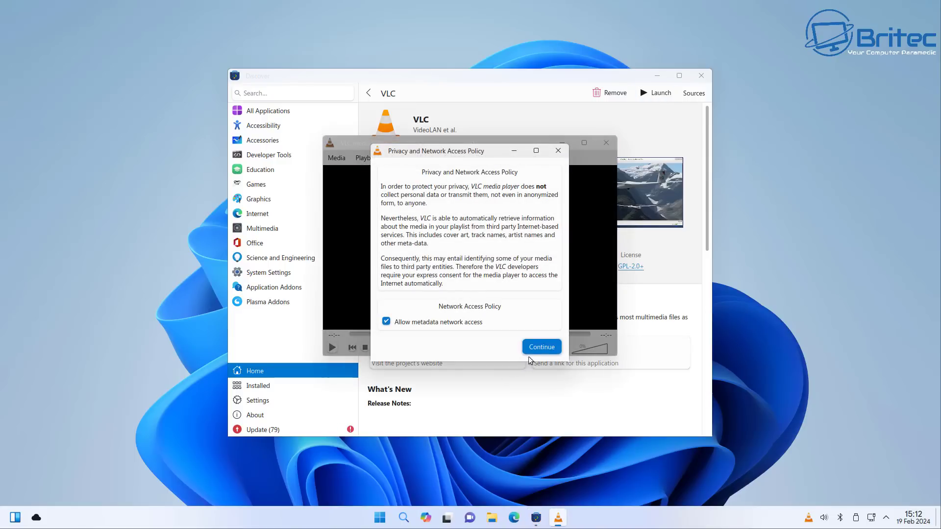
click(540, 345)
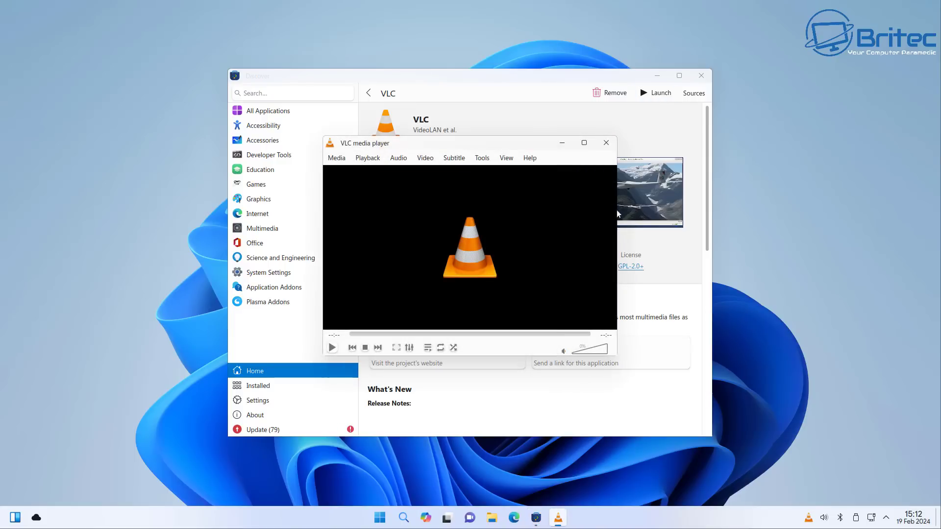
click(605, 144)
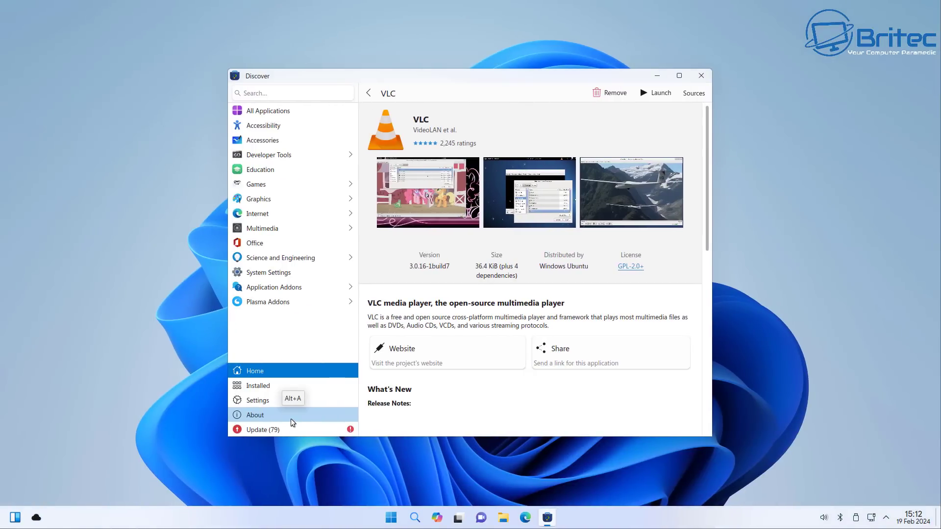
scroll(365, 358, down, 2)
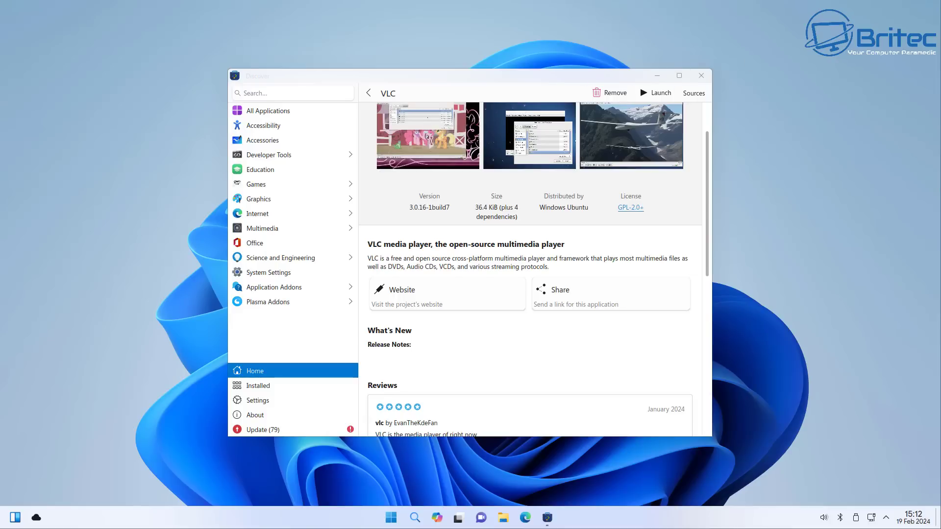
Close the Discover window, leaving the bare Wubuntu desktop showing
click(701, 75)
click(525, 518)
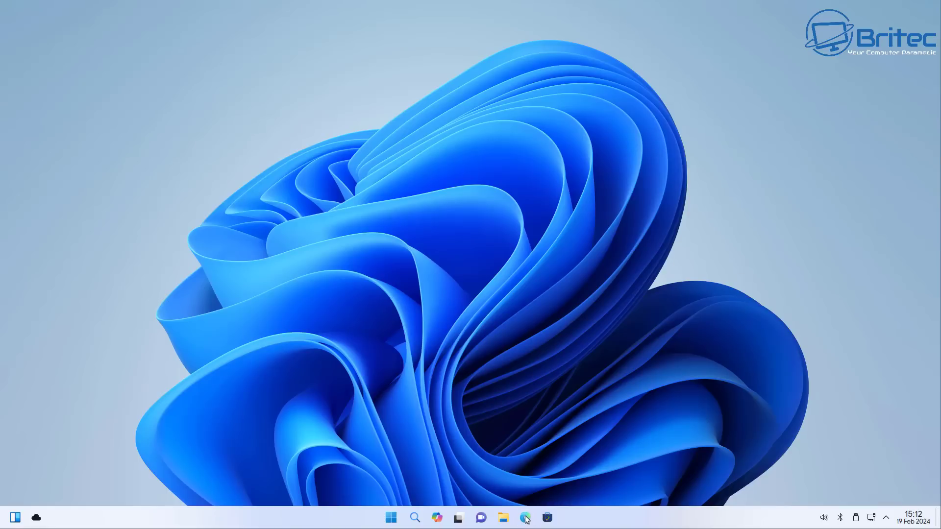
click(525, 517)
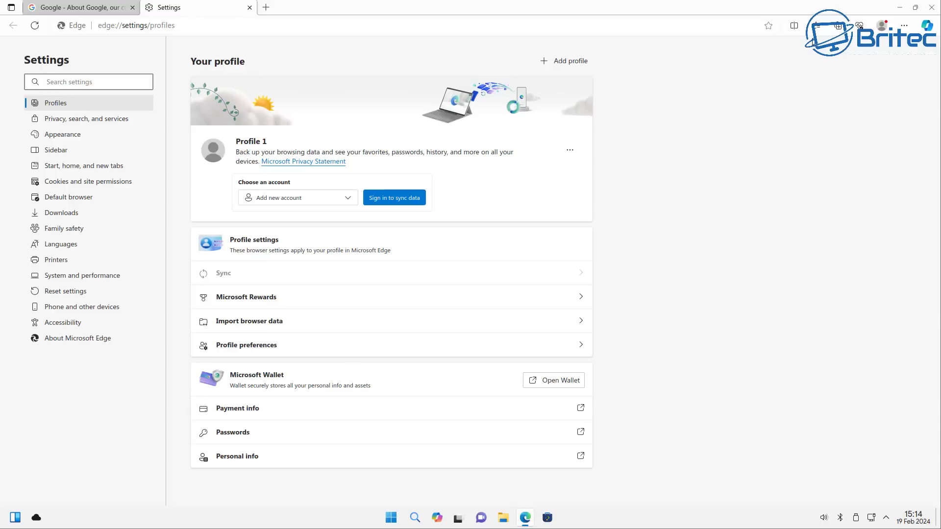
click(930, 6)
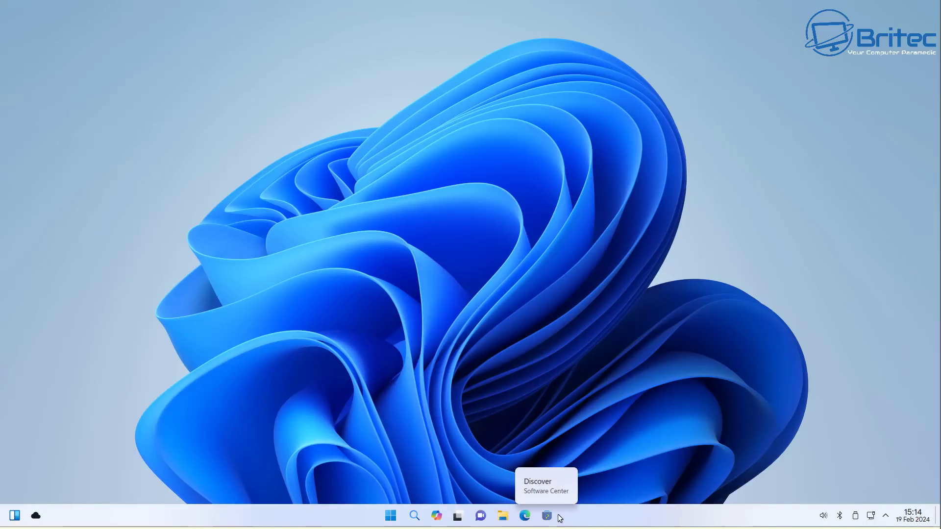
click(505, 519)
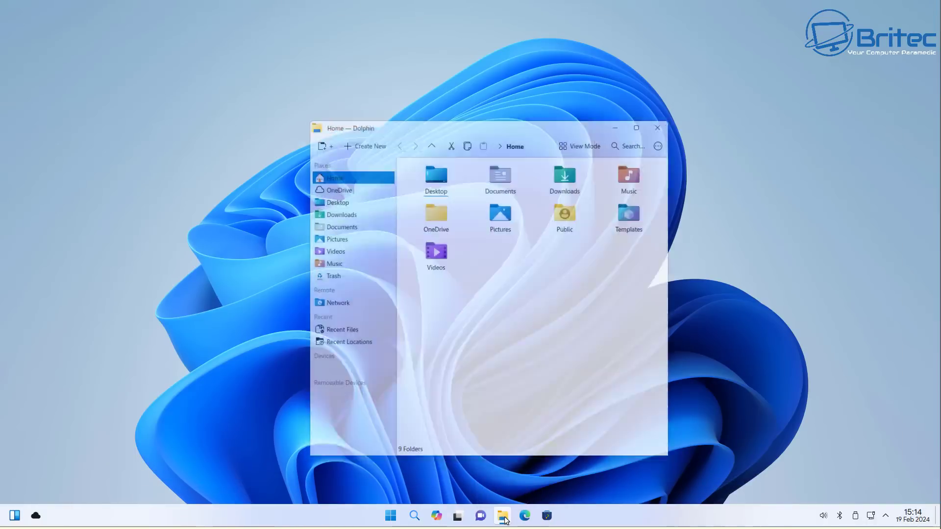
click(641, 125)
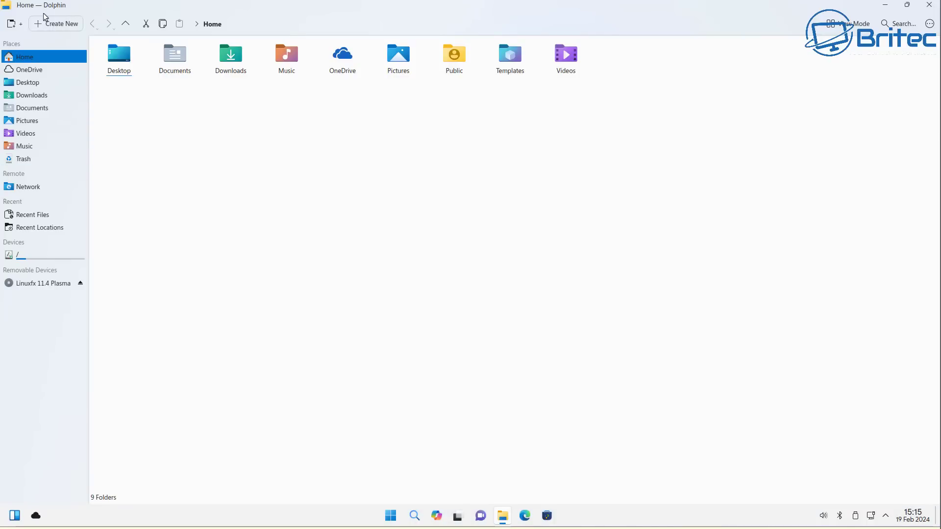
click(779, 28)
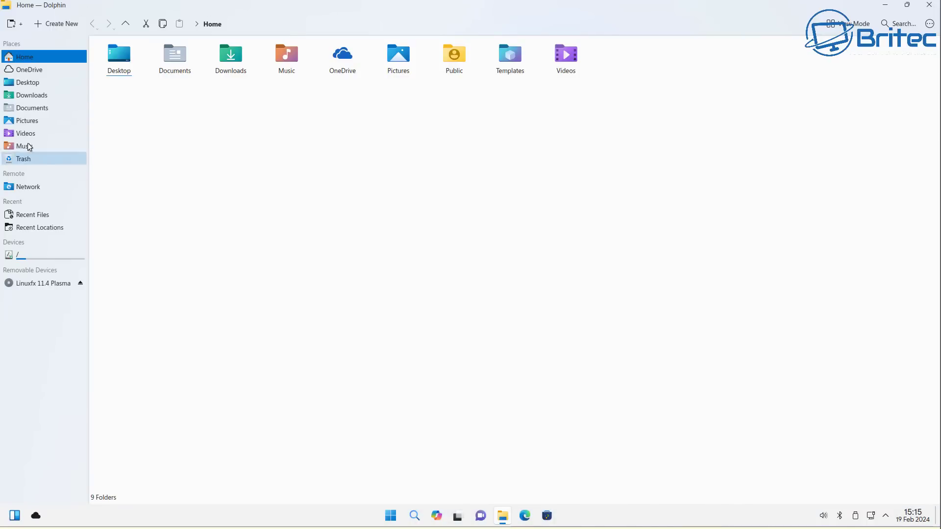
click(28, 70)
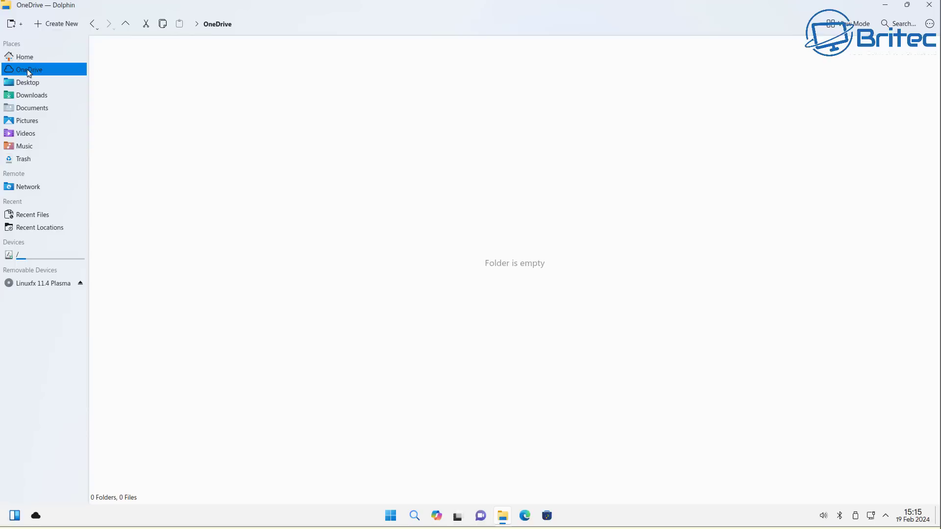
click(26, 58)
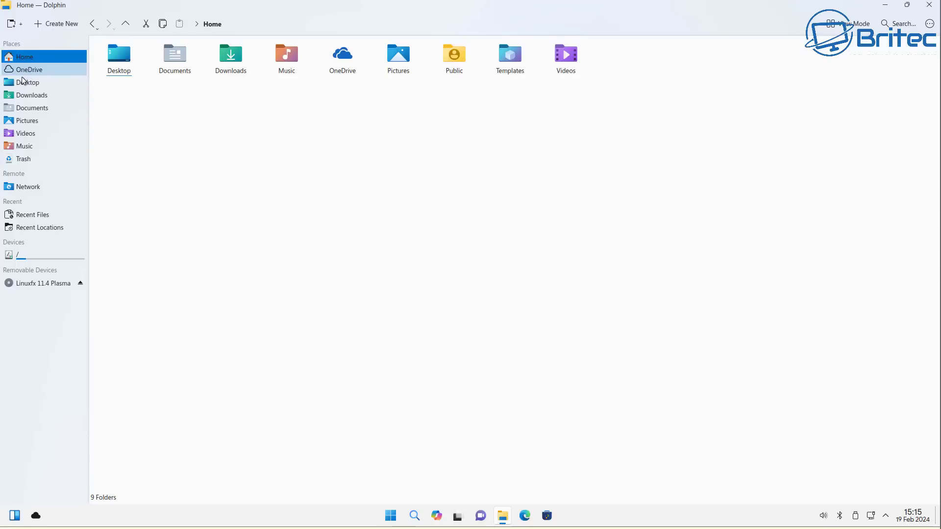
click(26, 120)
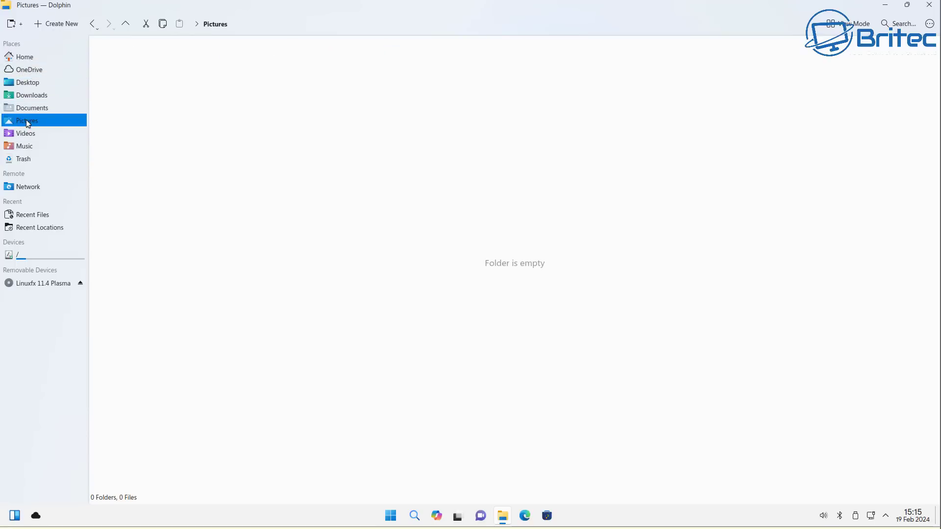
click(27, 188)
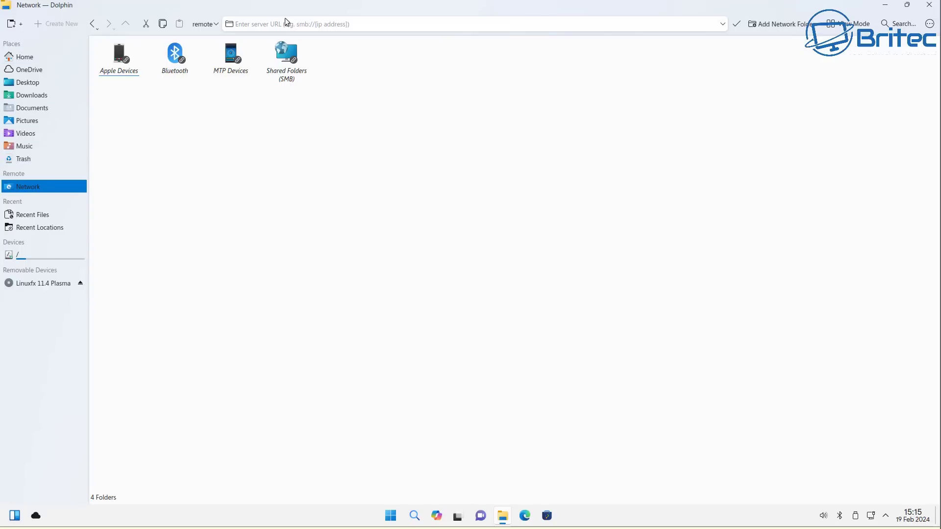
click(930, 6)
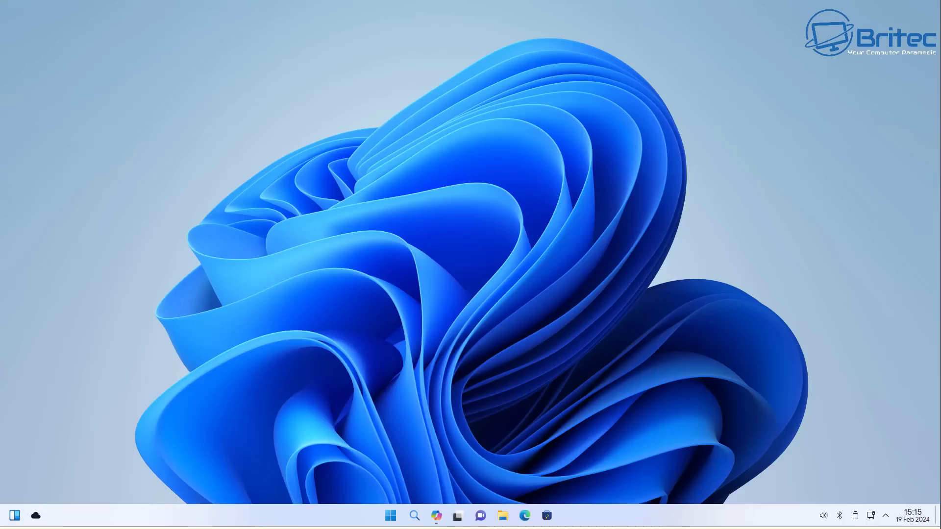
click(436, 515)
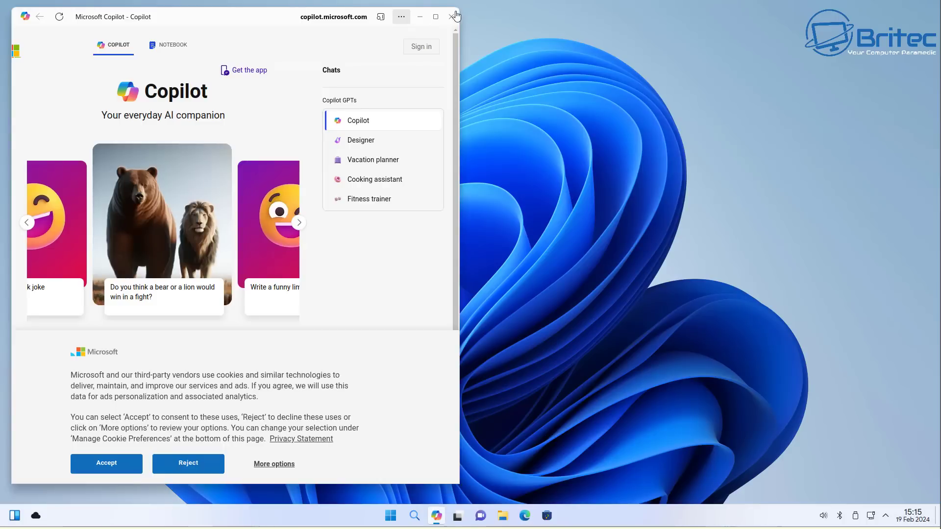
click(436, 17)
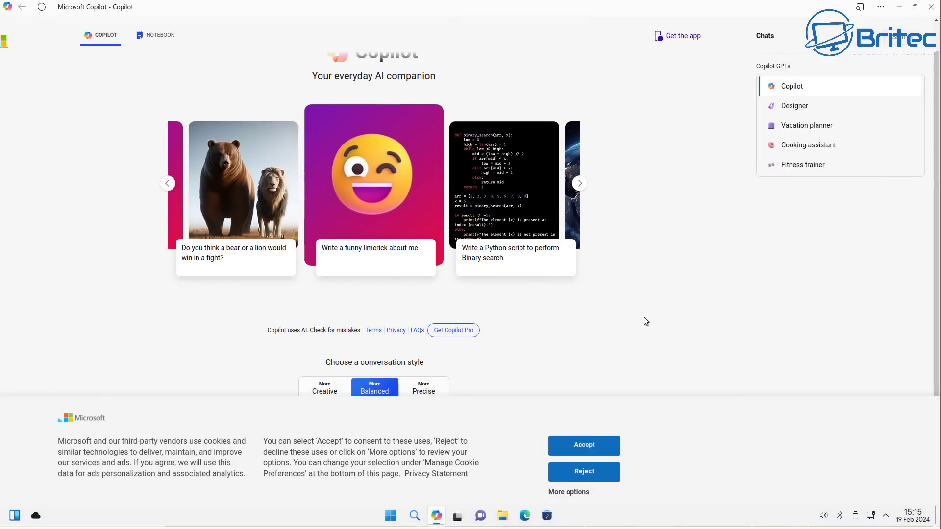
click(583, 444)
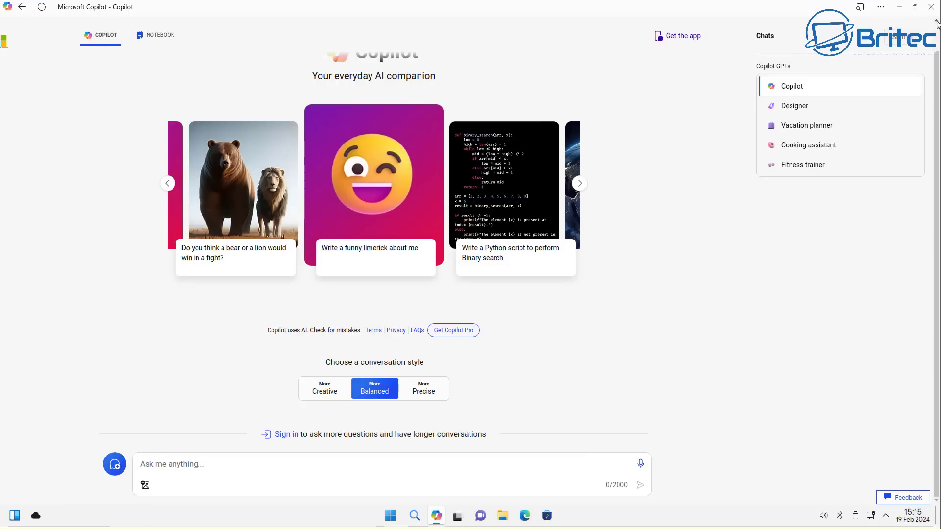
click(816, 108)
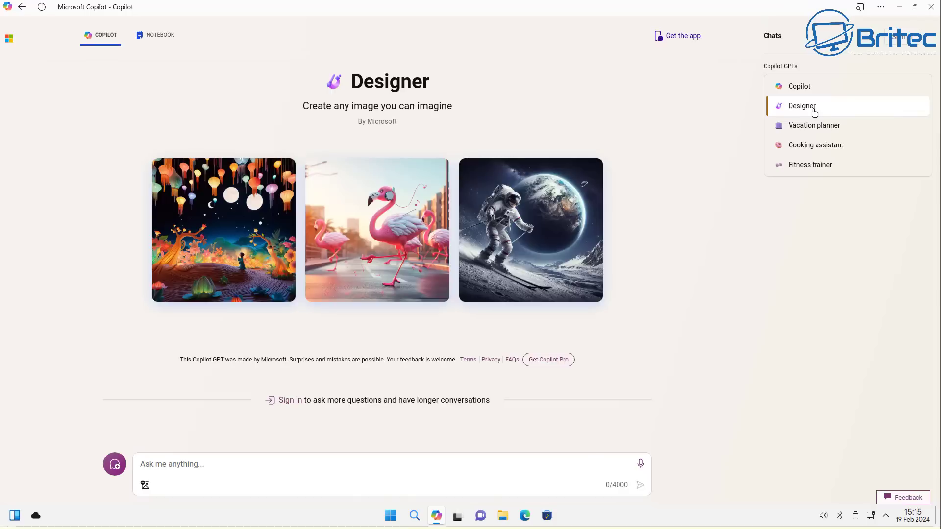
click(814, 126)
click(813, 146)
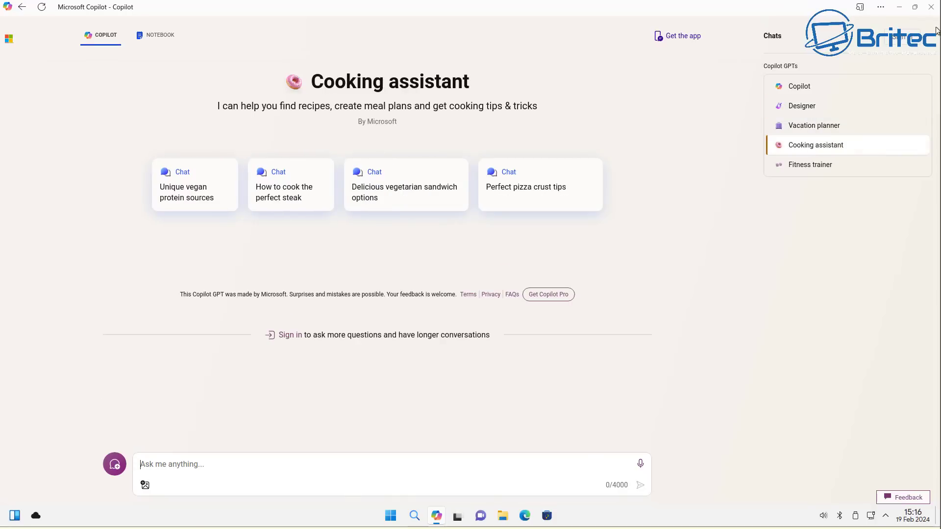
click(931, 7)
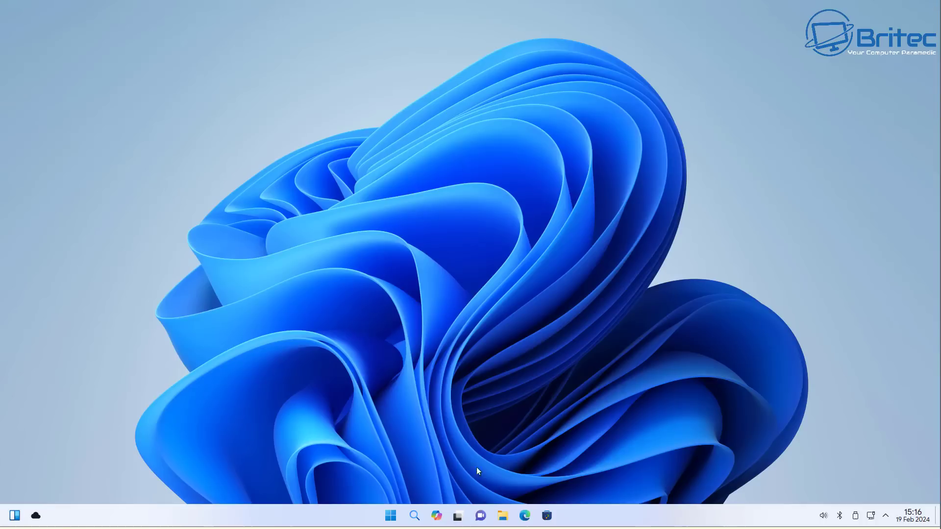
click(391, 516)
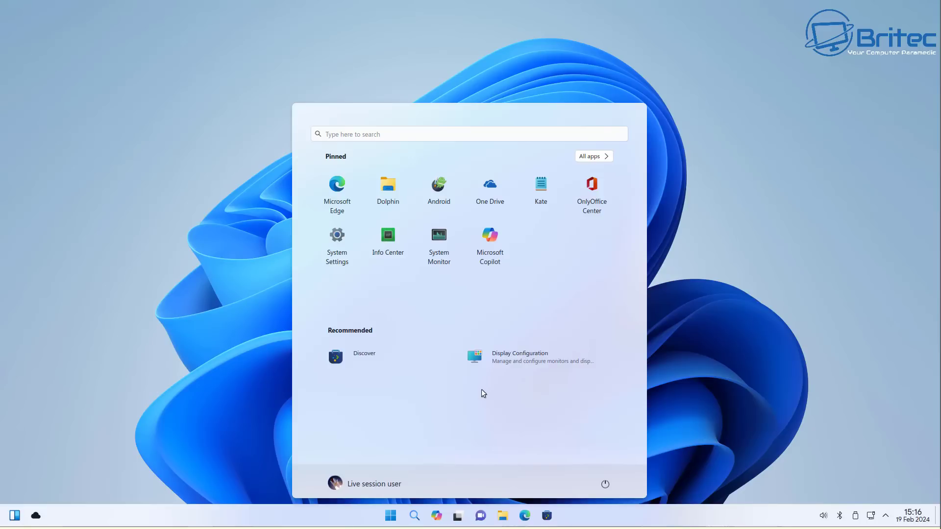
click(338, 244)
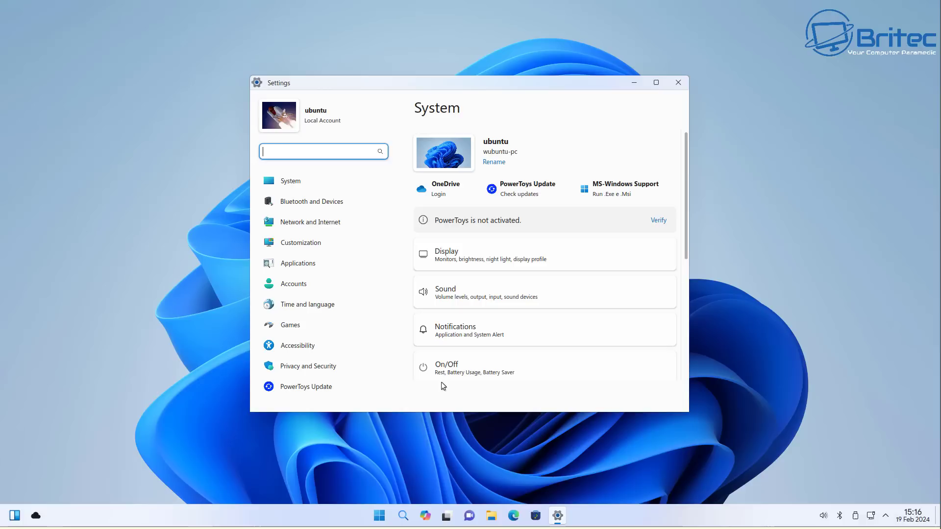
click(327, 371)
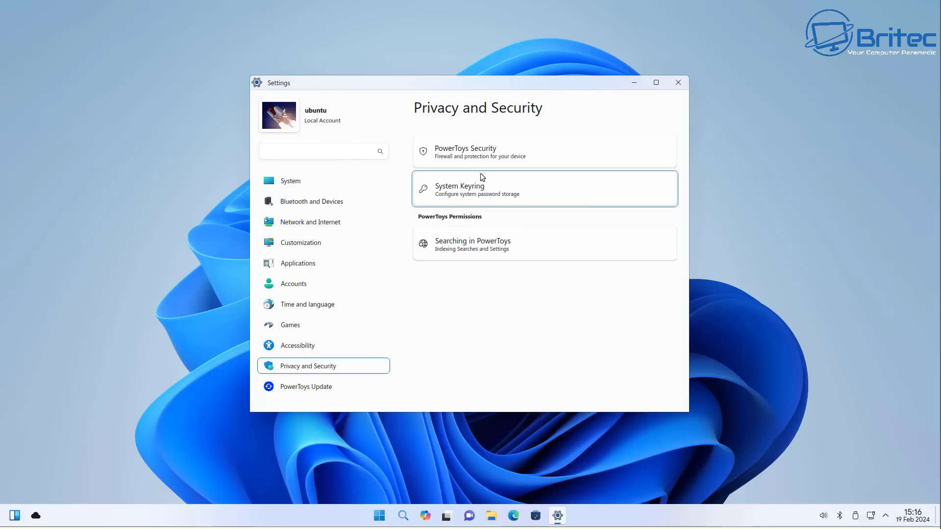
click(308, 348)
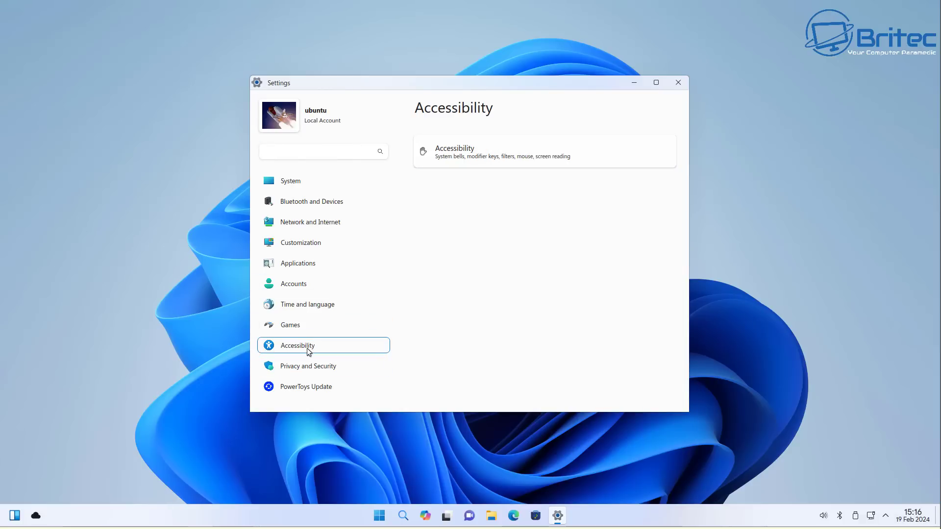
click(285, 326)
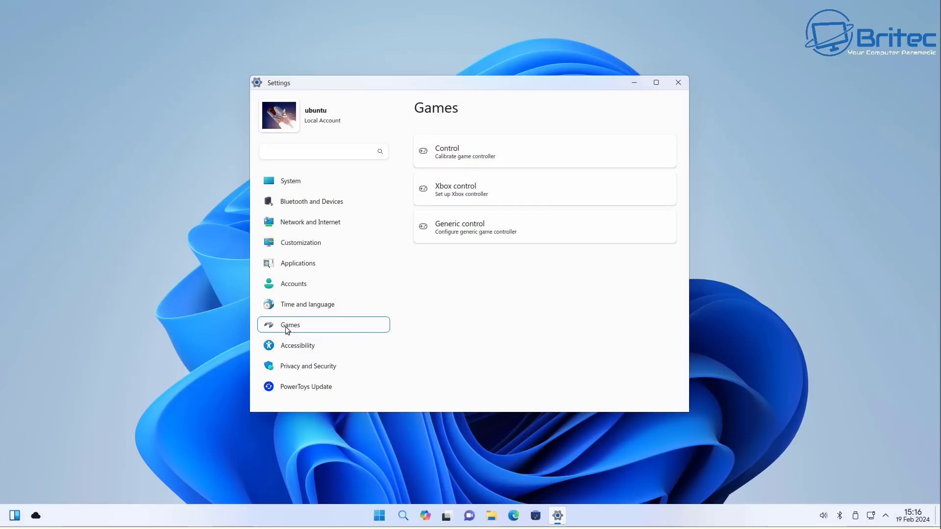
click(290, 309)
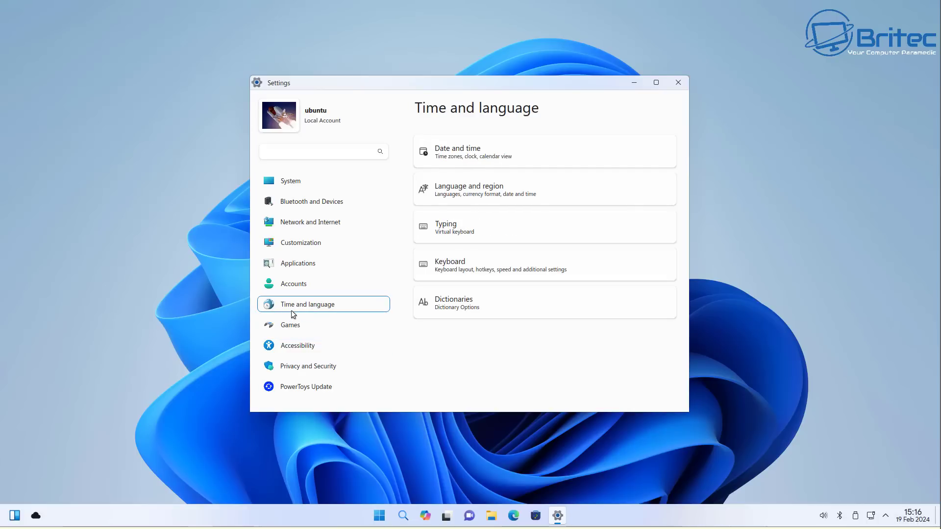
click(291, 282)
click(293, 262)
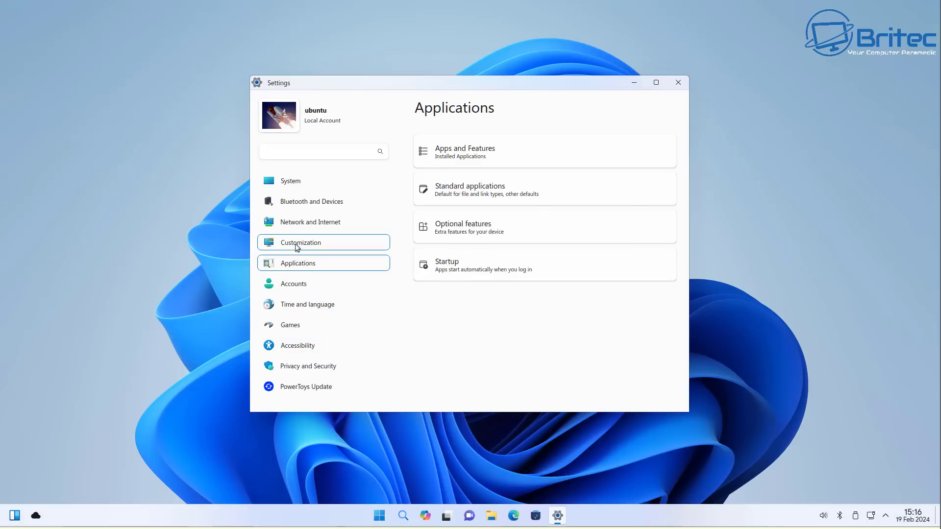
click(296, 240)
click(296, 226)
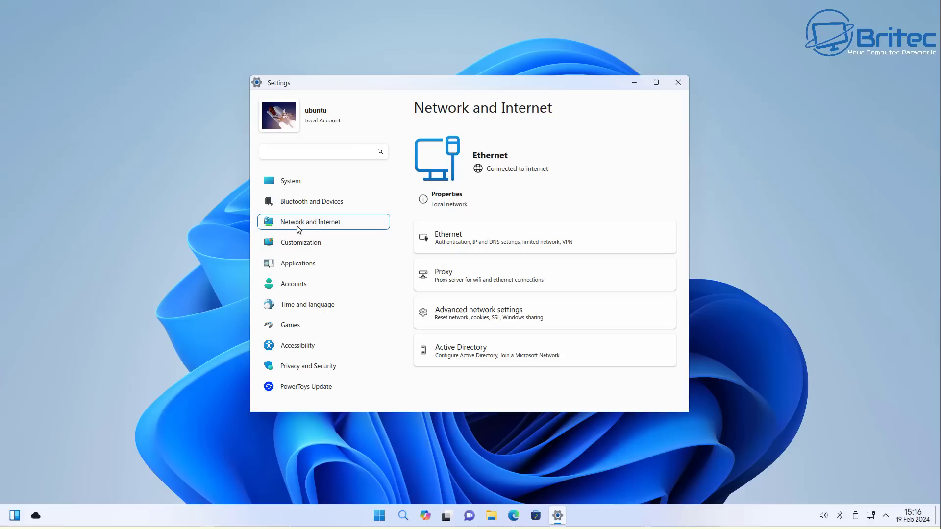
click(300, 203)
click(290, 181)
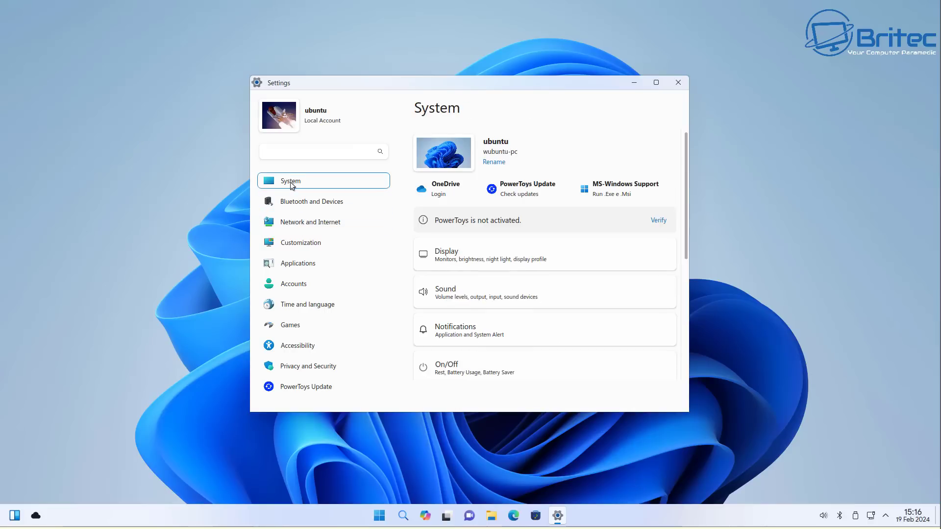
click(333, 346)
click(678, 83)
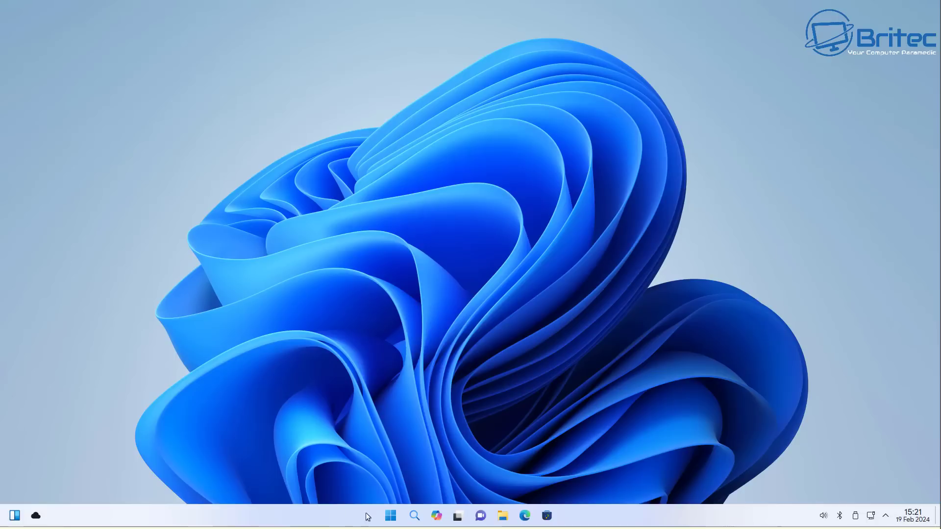
Launch Linuxfx Android Support, dismiss the virtualization warning, decline the image refresh, and close it
click(392, 519)
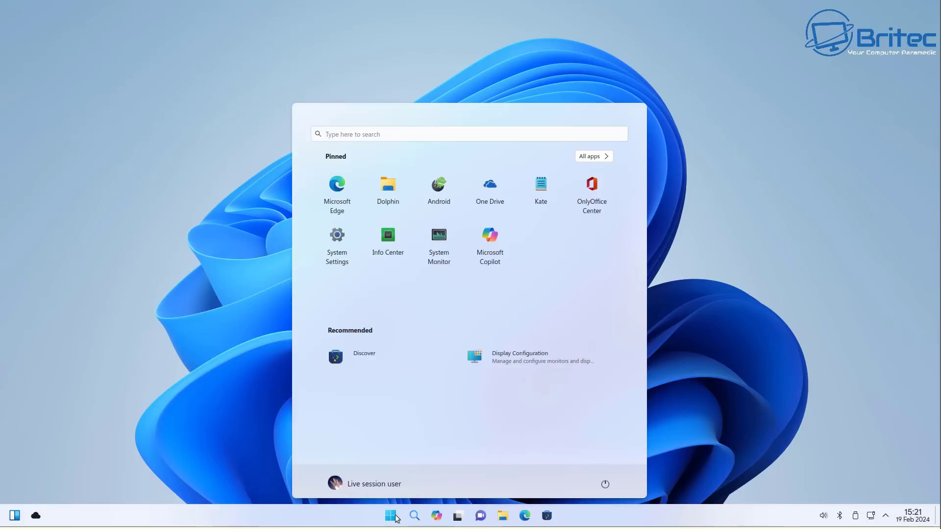
click(436, 188)
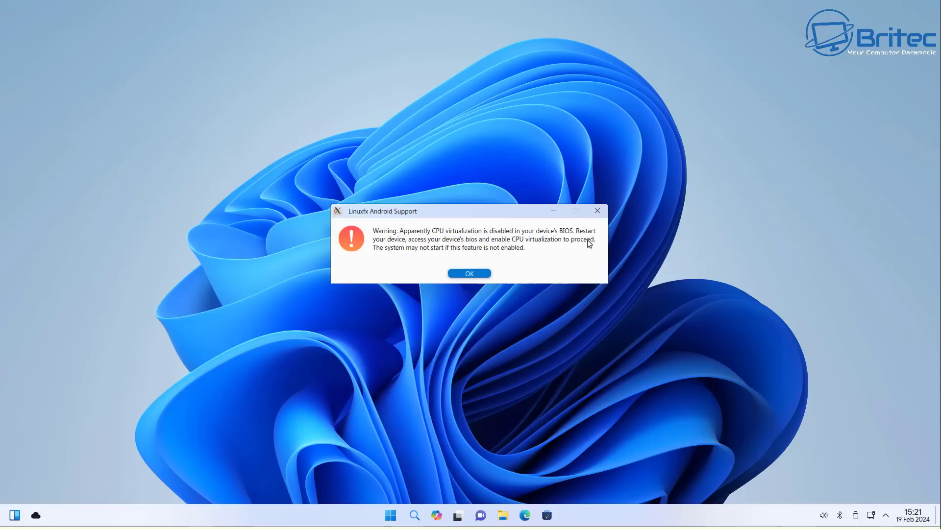
click(479, 273)
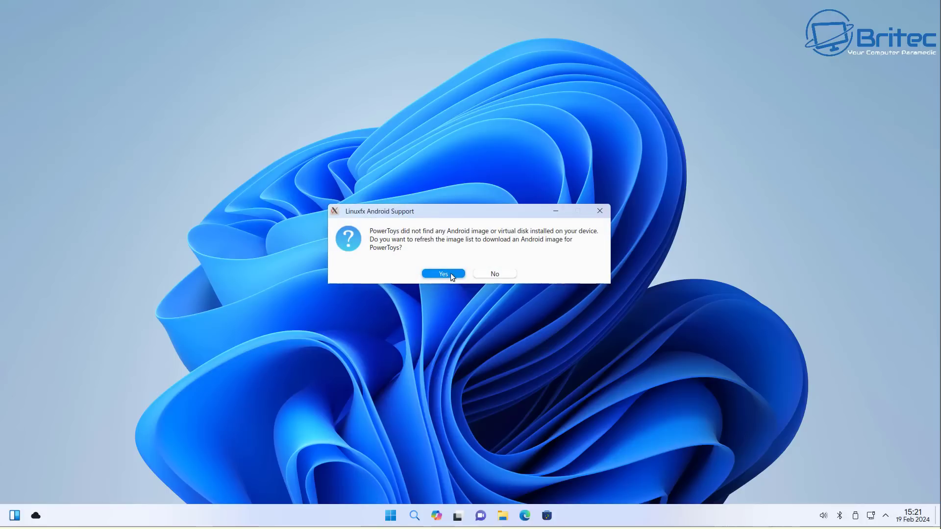
click(490, 276)
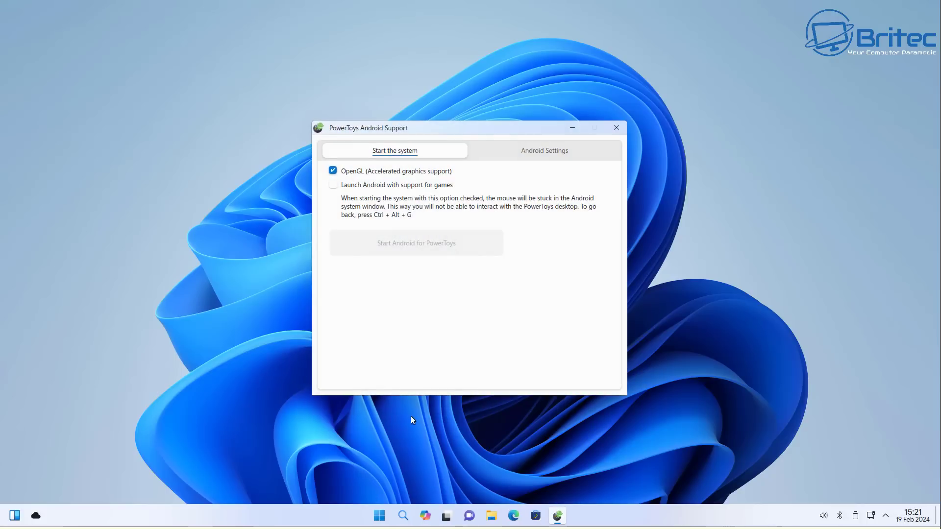
click(616, 128)
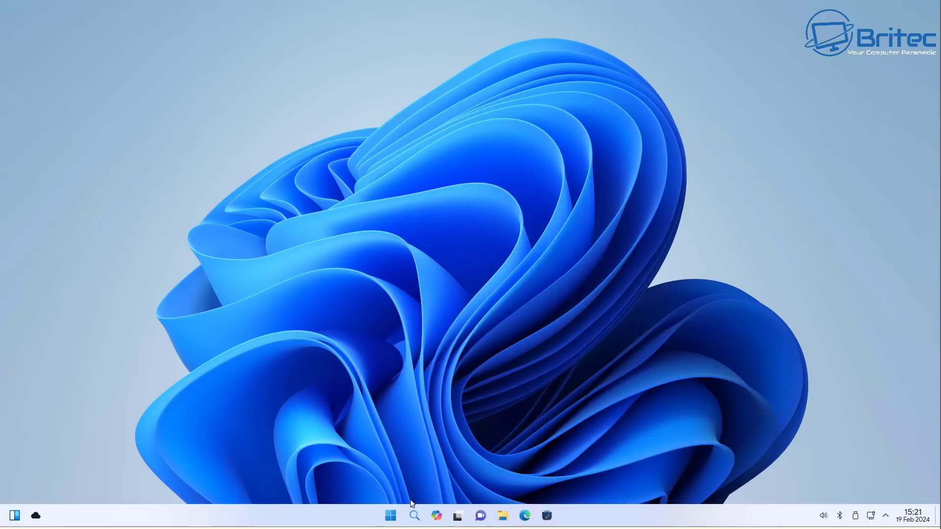
click(390, 515)
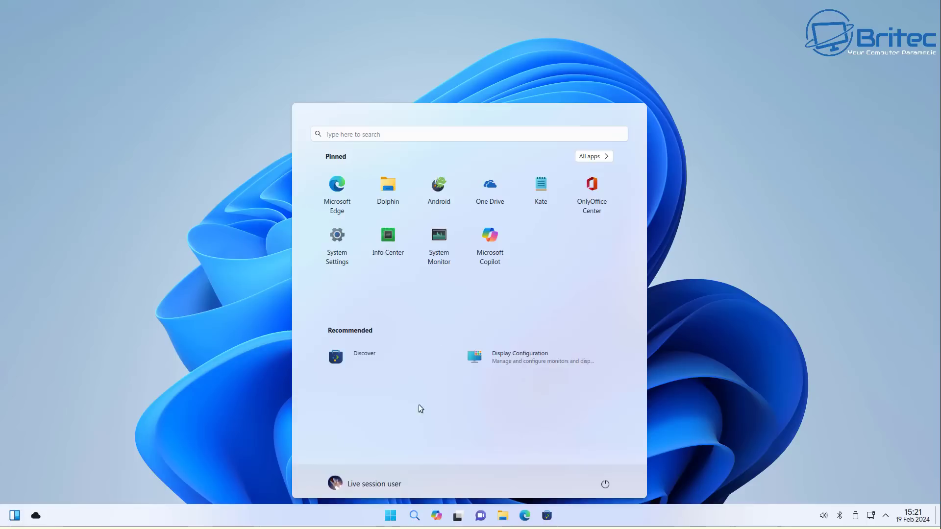
click(496, 201)
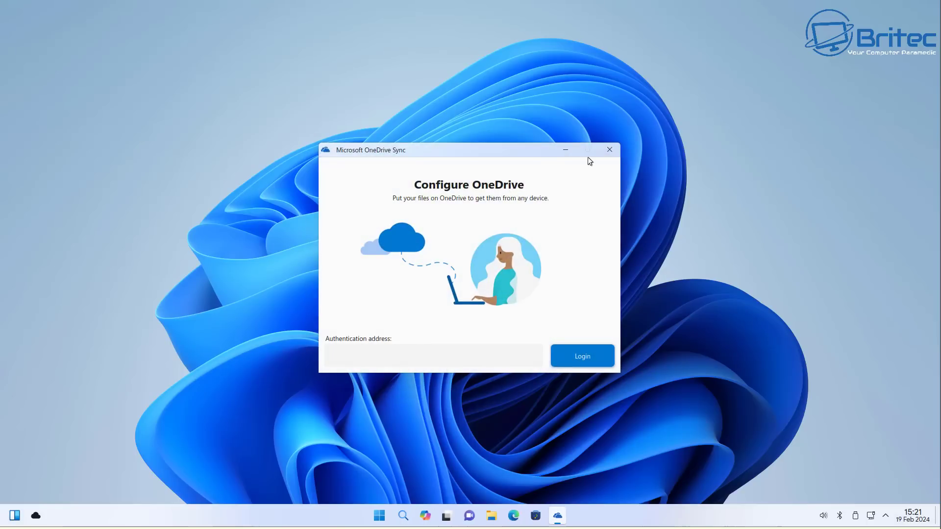
click(609, 149)
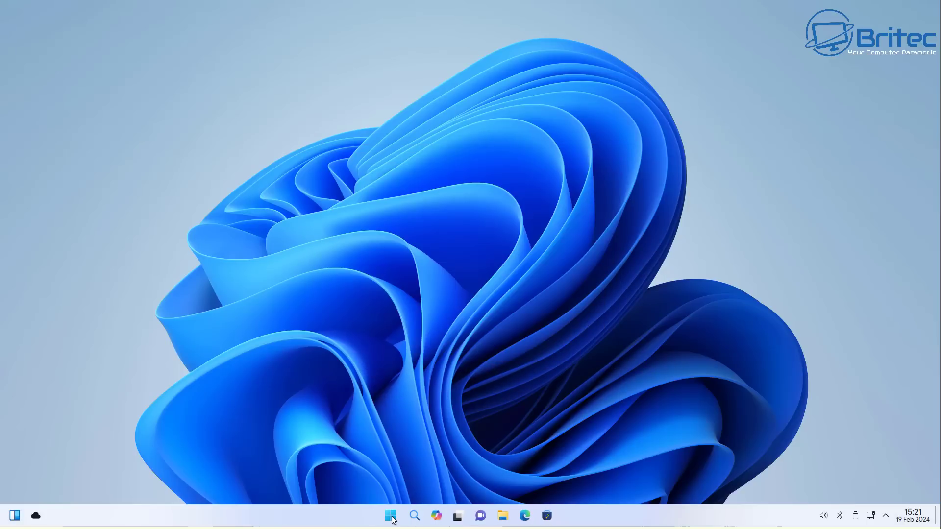
click(391, 512)
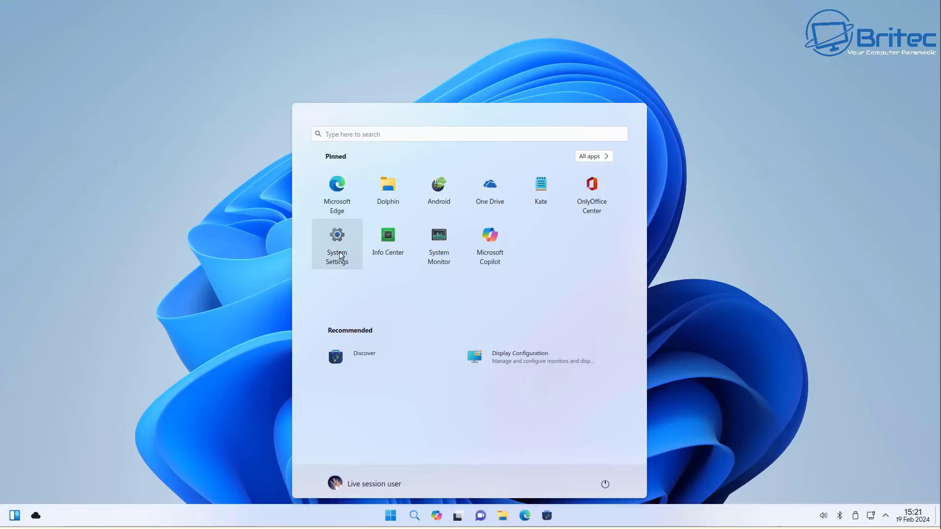
click(430, 248)
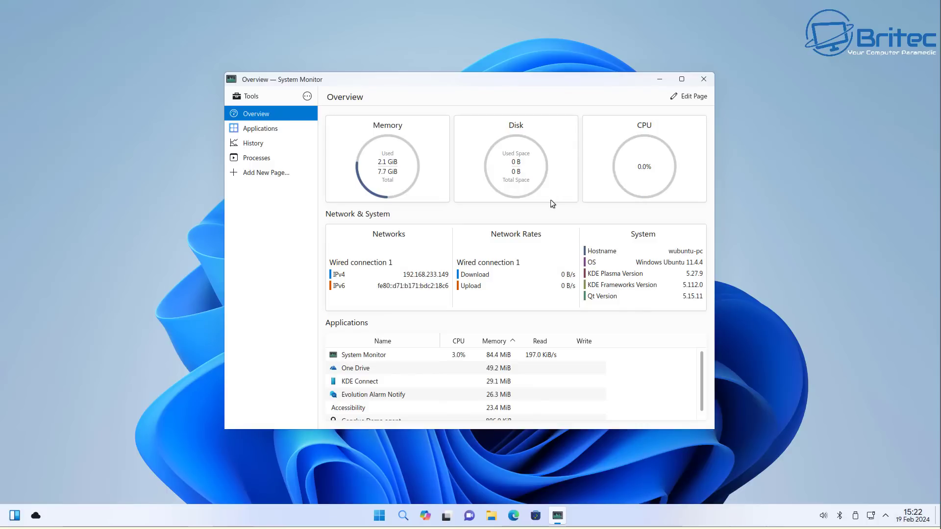
click(260, 129)
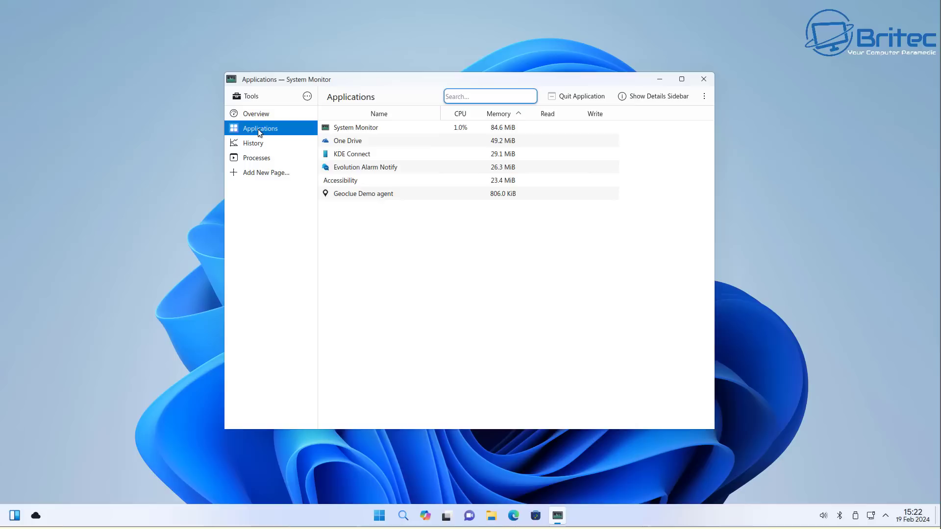
click(254, 144)
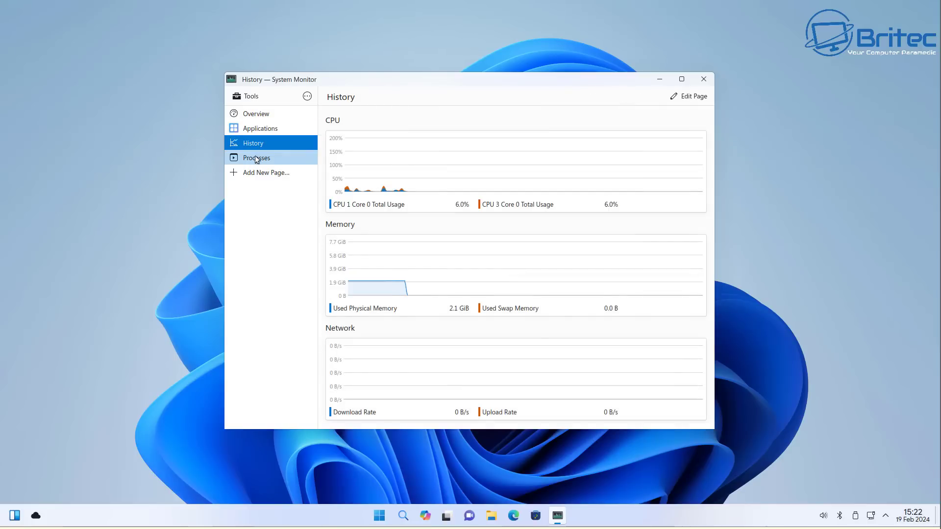
click(256, 157)
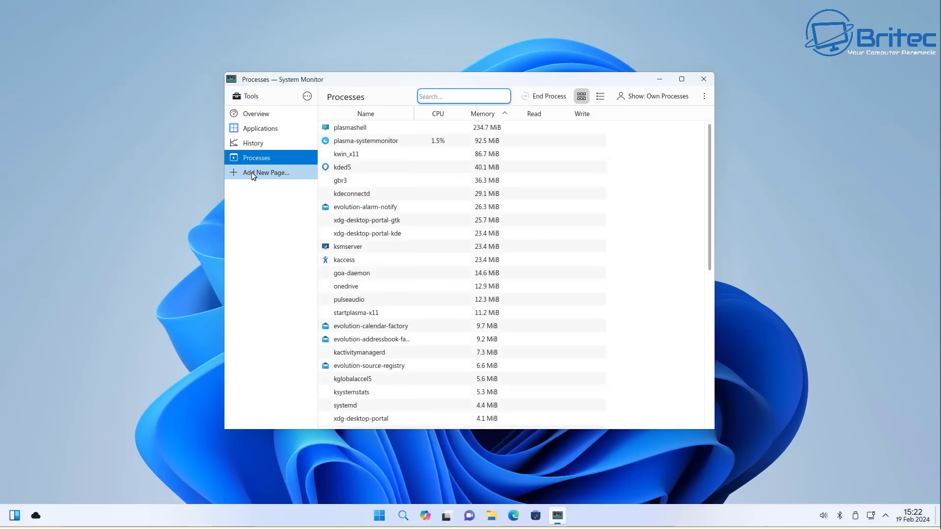
click(252, 174)
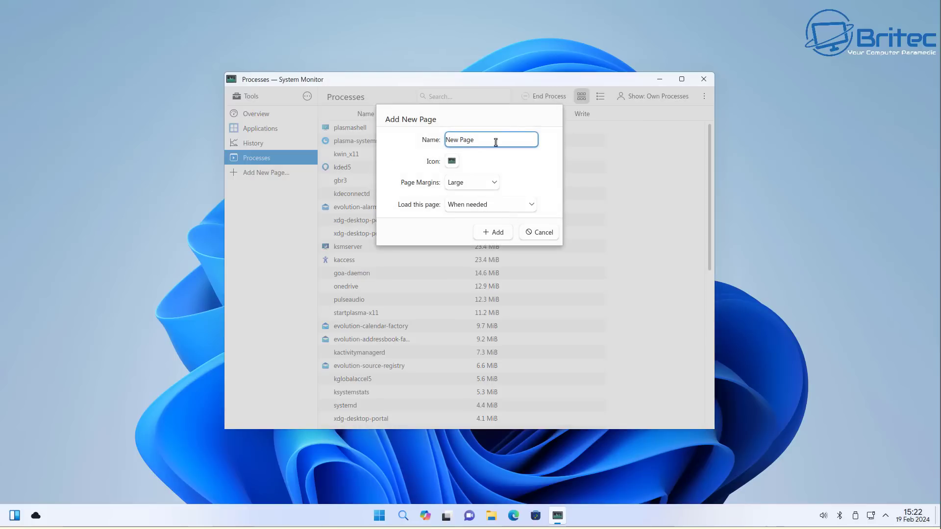
click(544, 234)
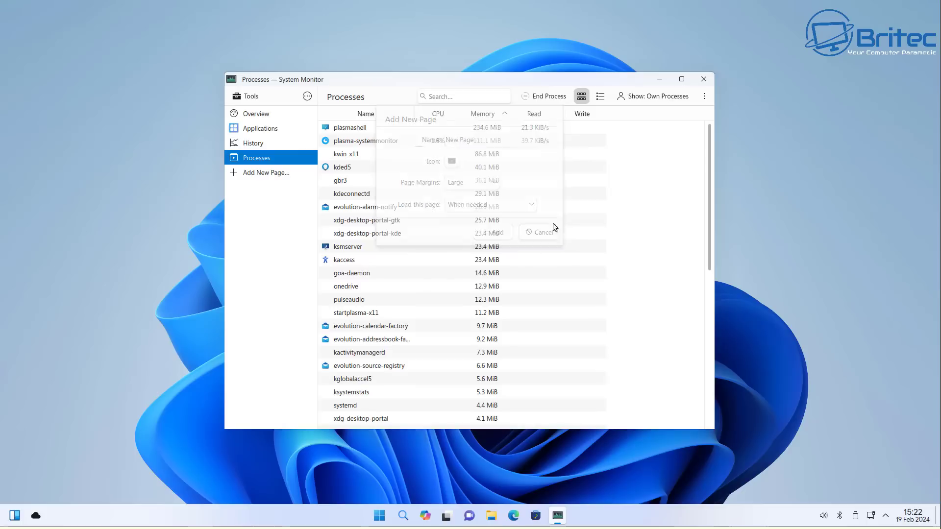
Close System Monitor and search Google for 'audacity'
click(704, 80)
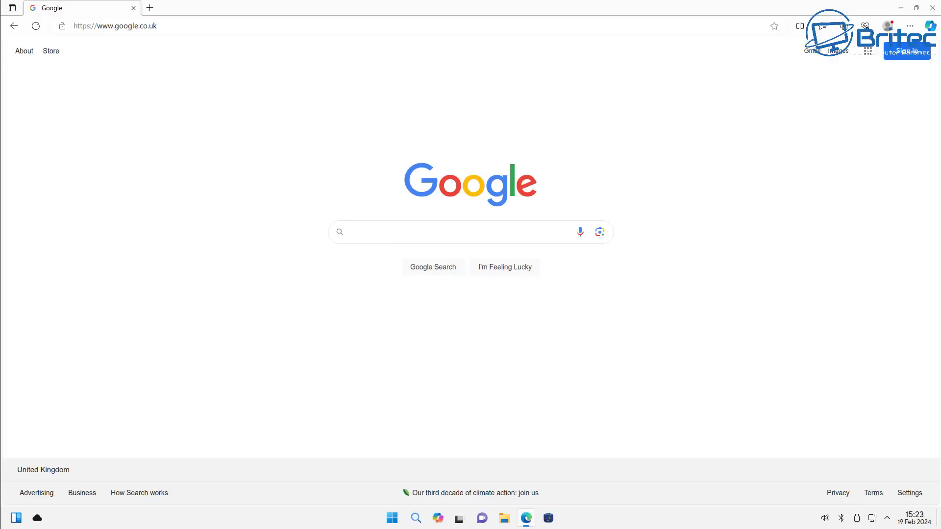
click(360, 229)
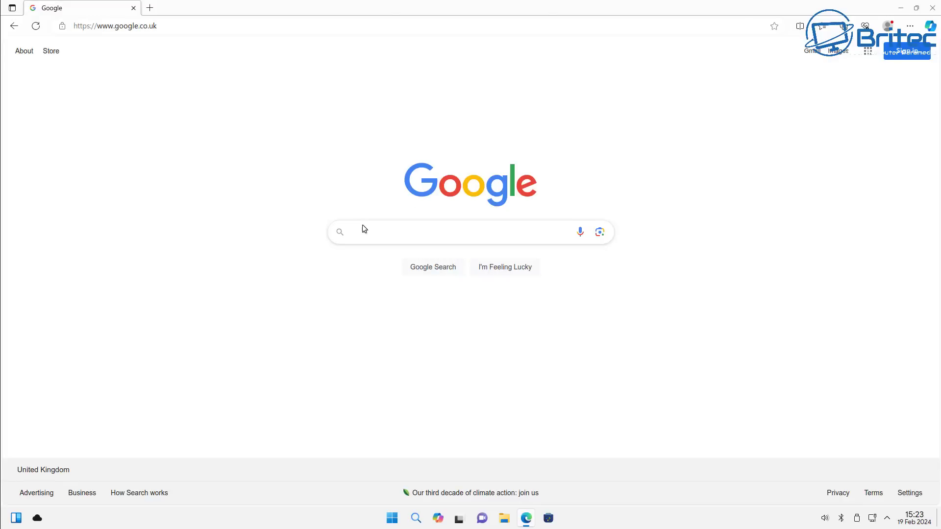
text(au)
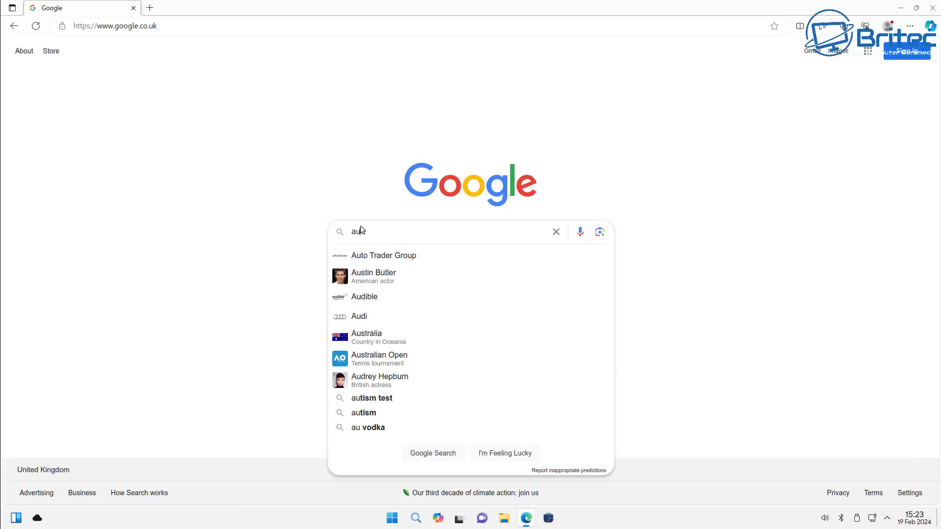
text(dacity)
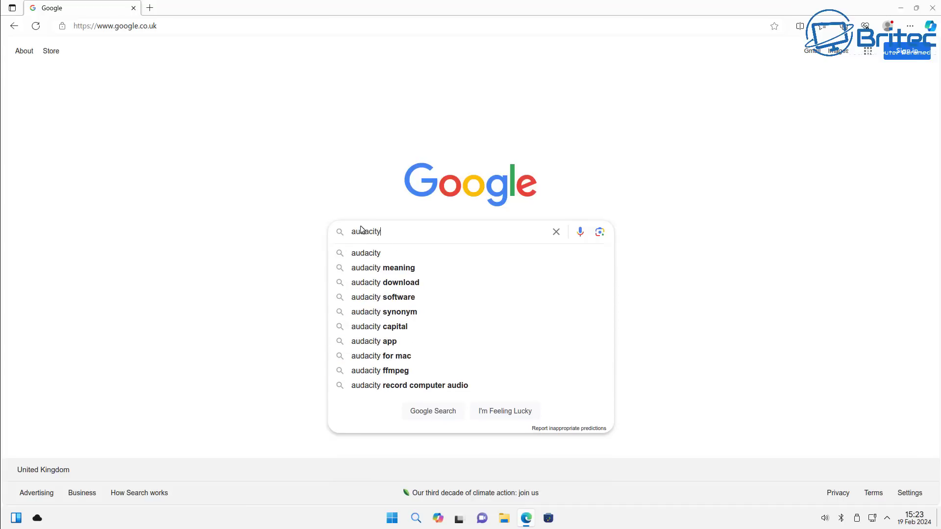
key(Return)
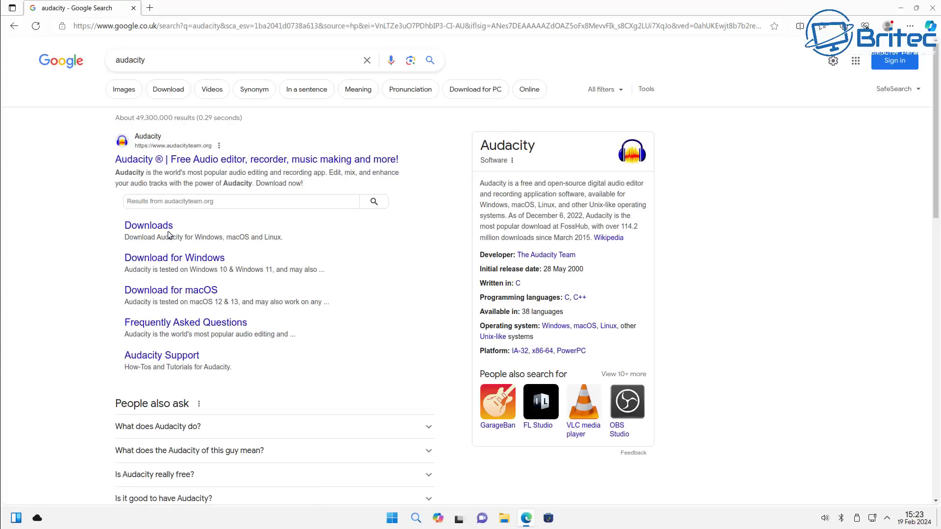
Download the 64-bit Audacity installer audacity-win-3.4.2-64bit.exe from audacityteam.org
click(158, 230)
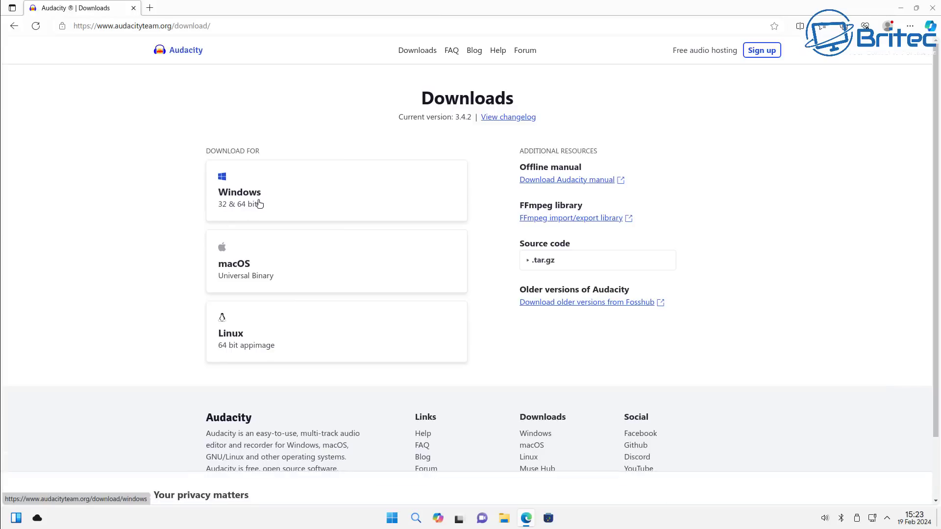
click(289, 196)
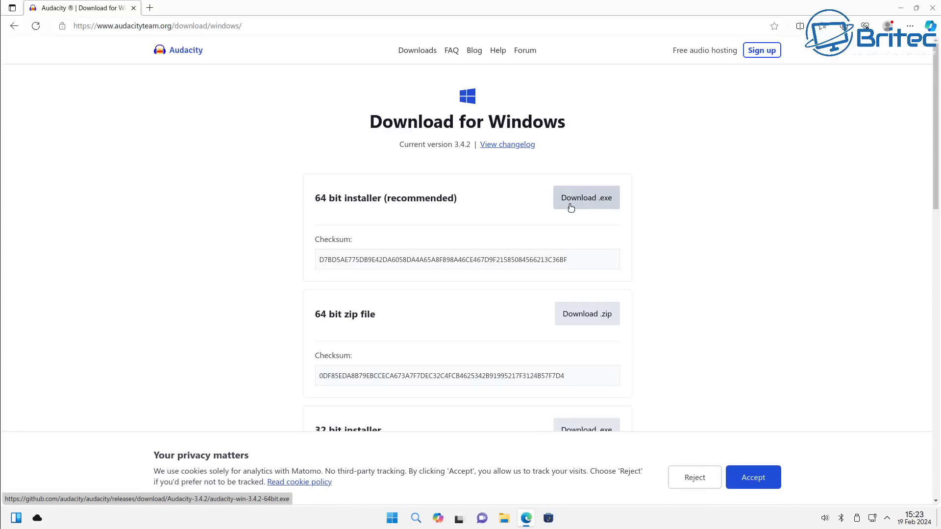
click(750, 478)
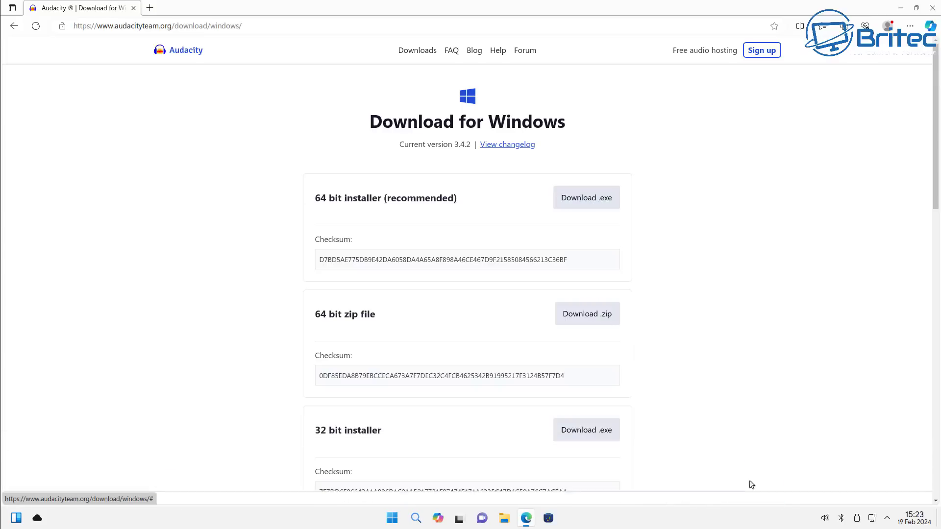
click(587, 201)
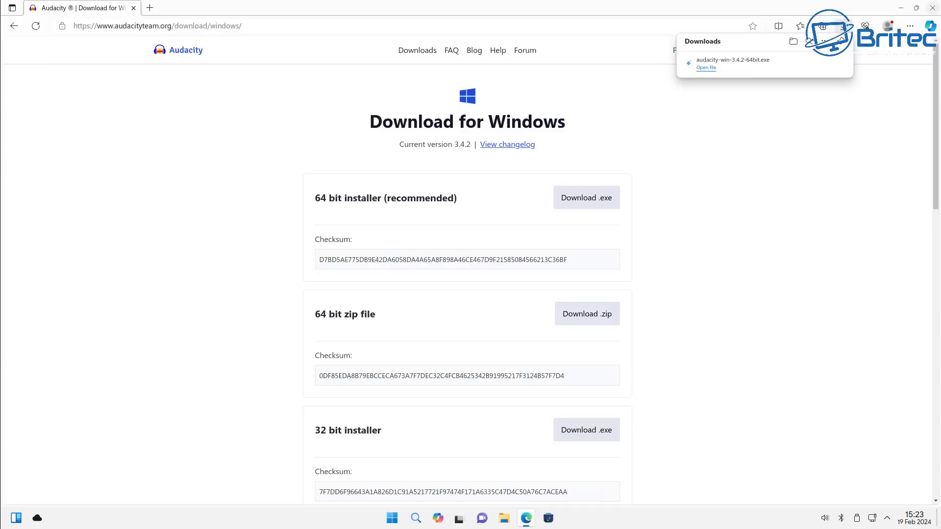
Run audacity-win-3.4.2-64bit.exe from Dolphin's Downloads folder under Wine, installing Wine Mono when prompted
click(837, 66)
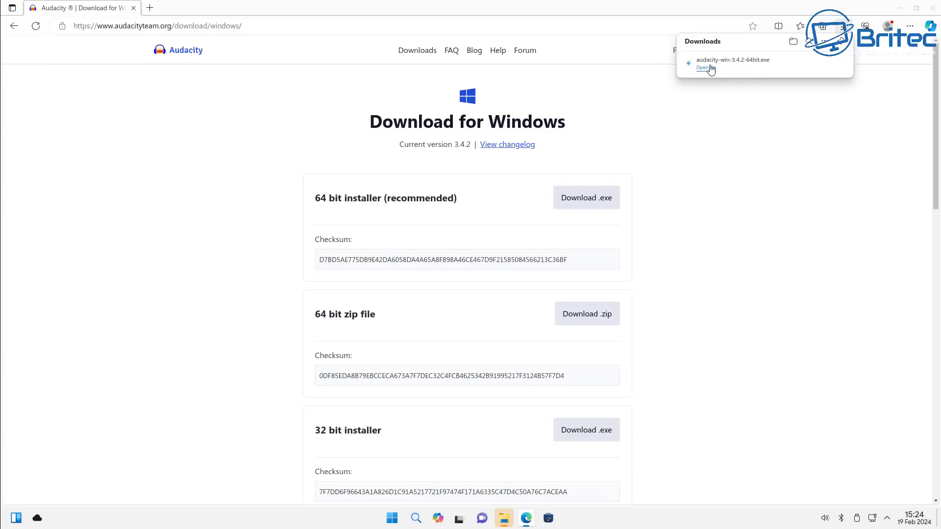
click(707, 67)
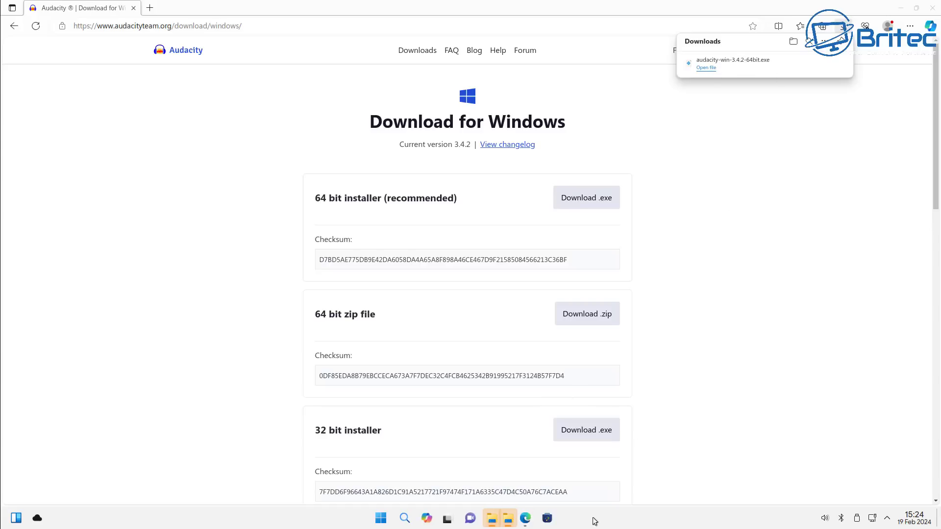
click(512, 526)
double_click(126, 62)
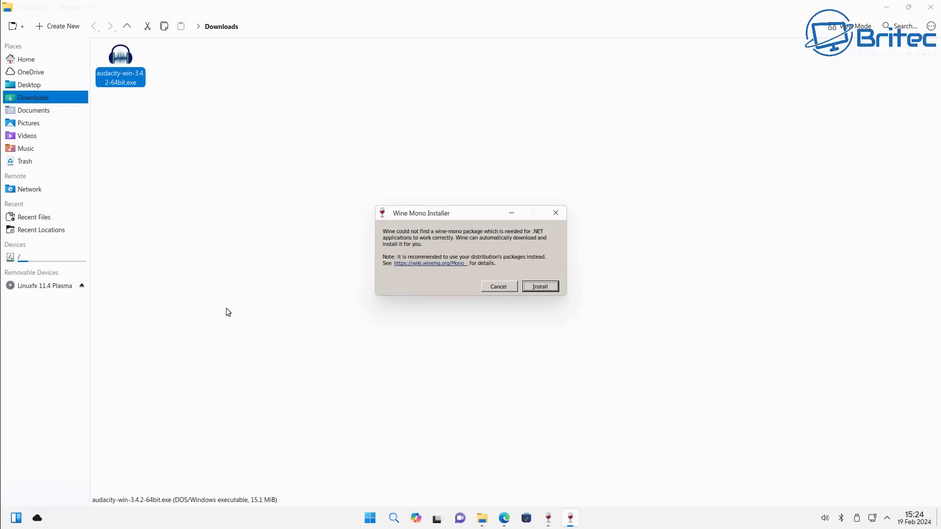
click(540, 287)
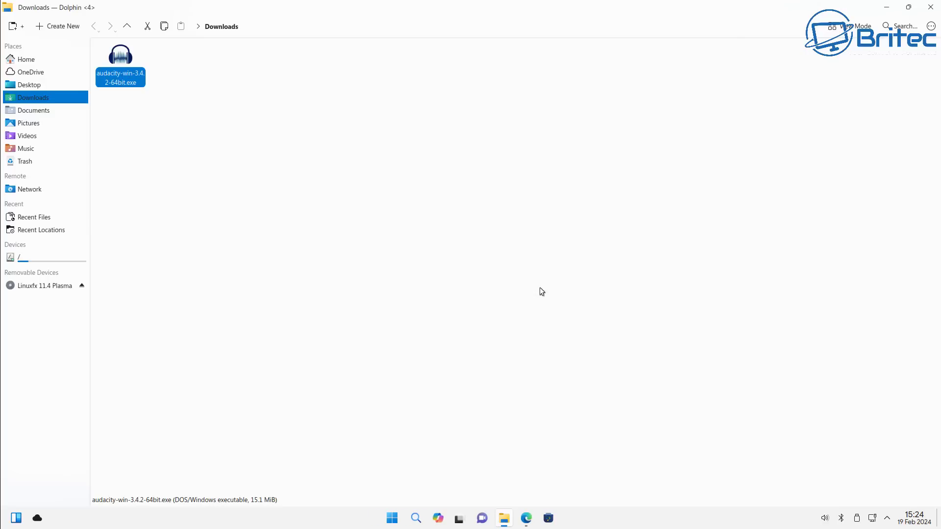
Install Audacity 3.4.2 in English to the default folder and launch it
click(486, 287)
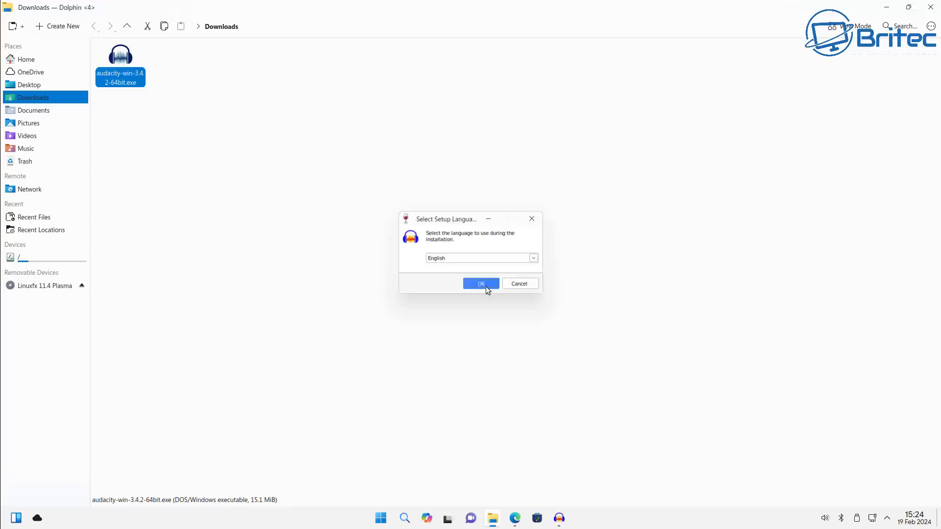
click(527, 338)
click(528, 338)
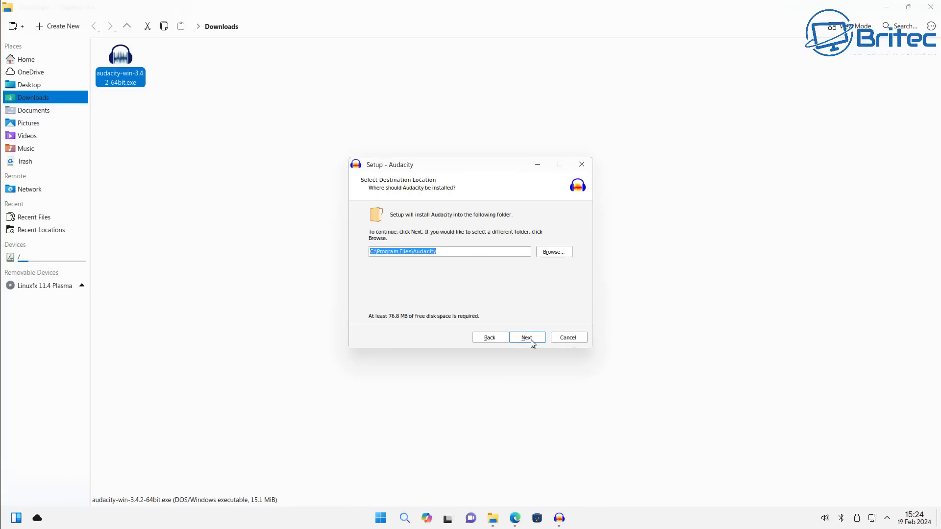
click(531, 341)
click(531, 340)
click(531, 340)
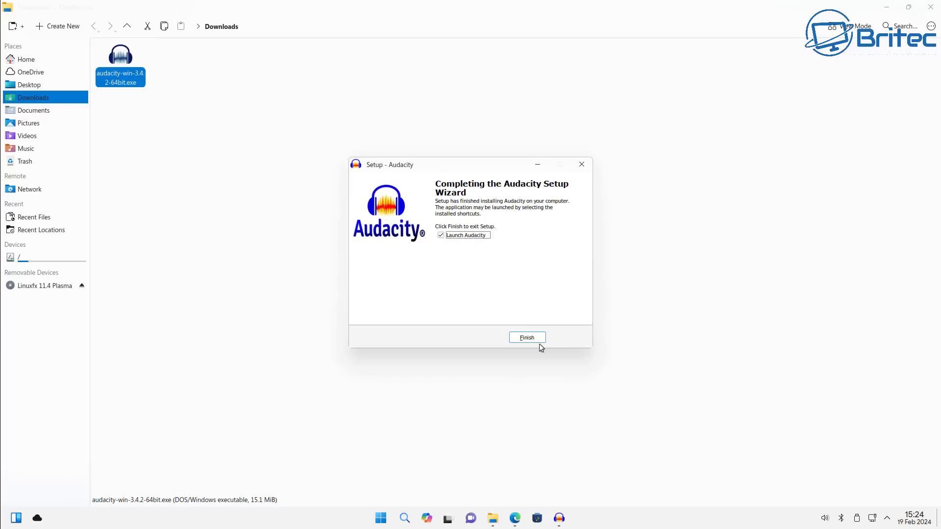
click(531, 339)
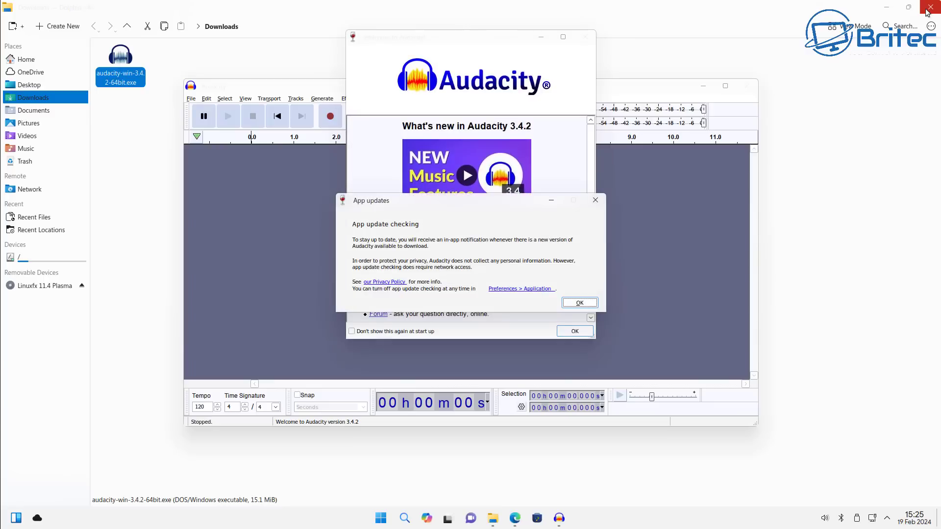
Dismiss Audacity's update notice and welcome dialog, then close Dolphin and Edge
click(583, 303)
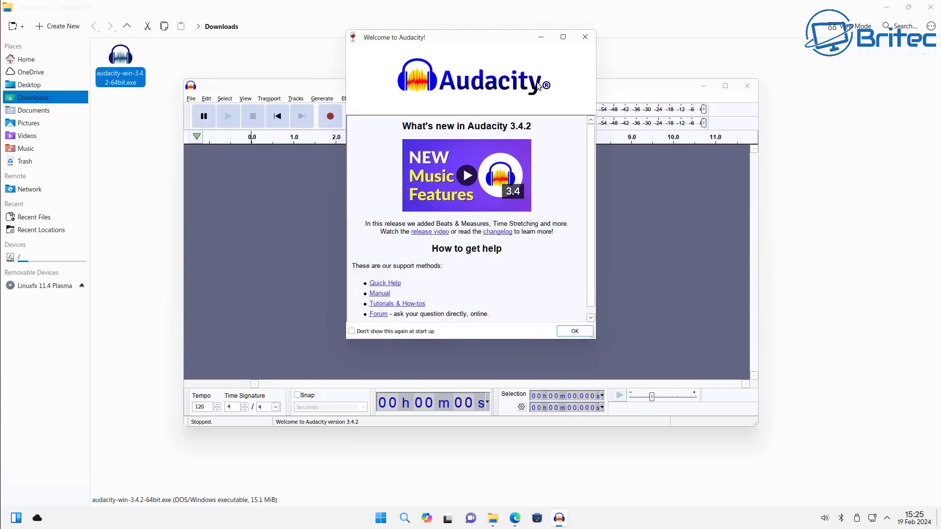
click(585, 37)
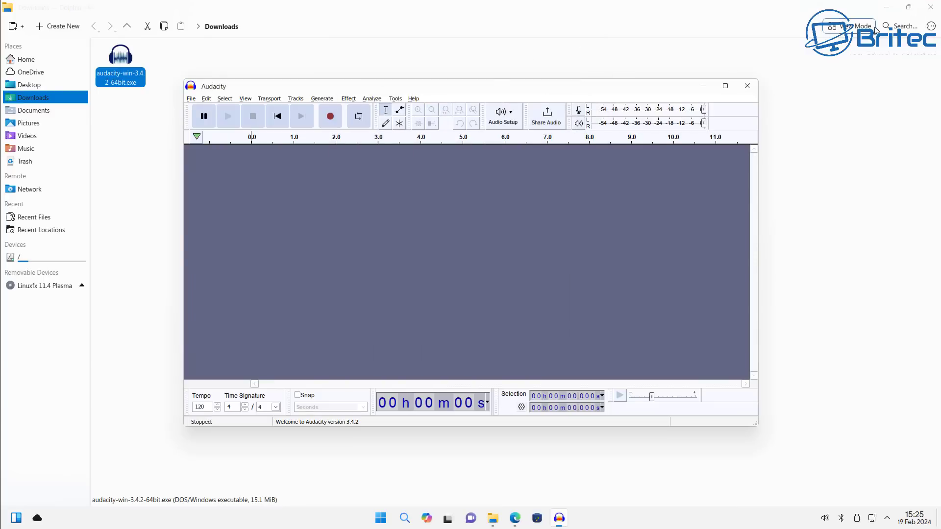
click(930, 7)
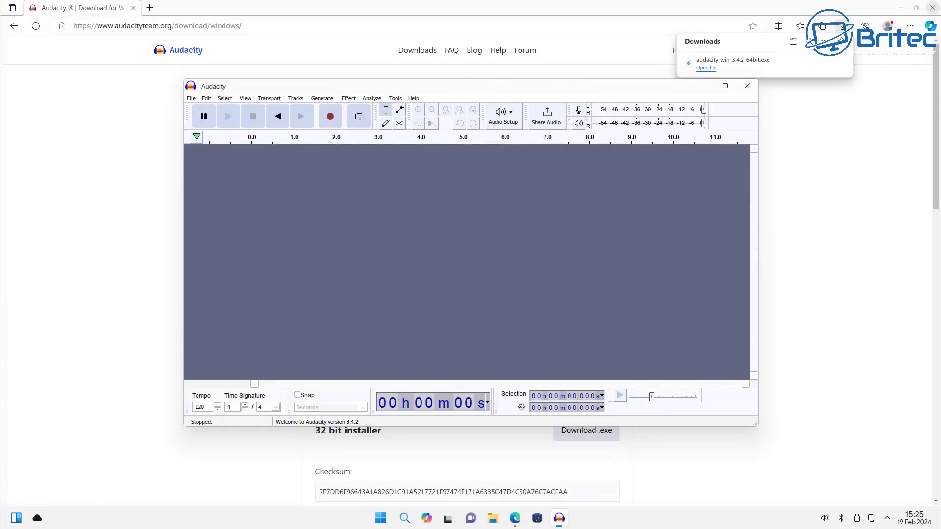
click(932, 8)
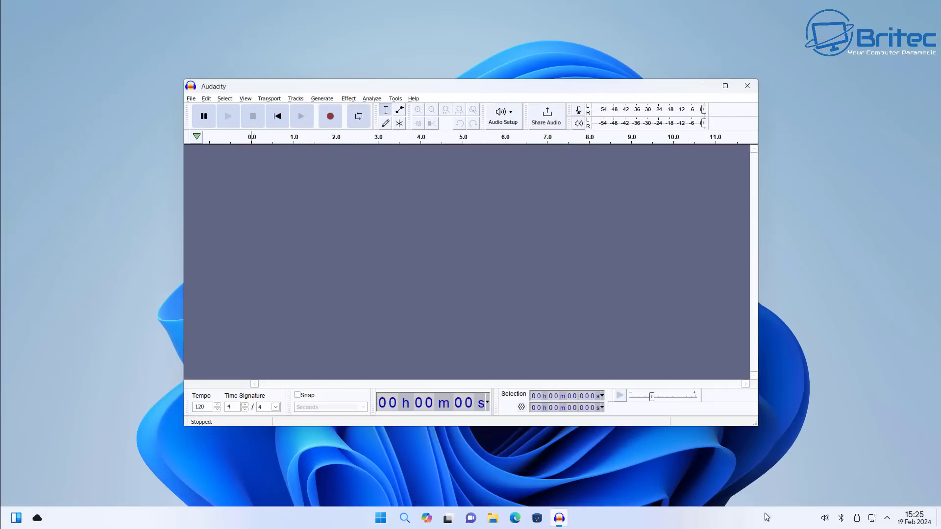
Close Audacity, run the installer full-screen, and accept American English and the Europe/London time zone
click(750, 91)
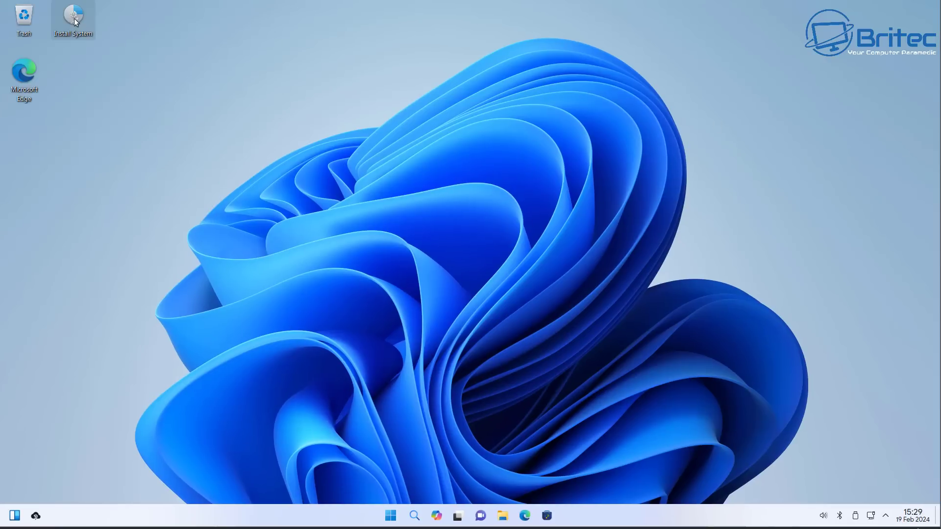
double_click(75, 21)
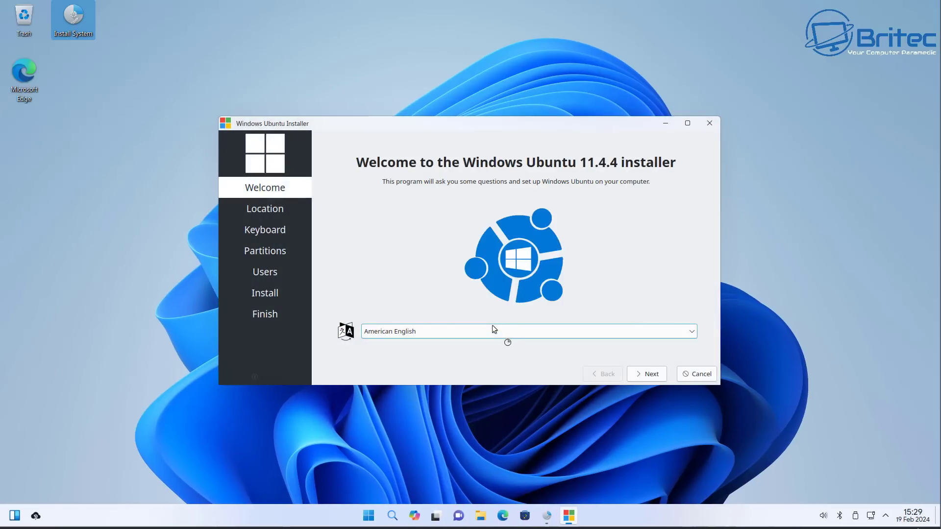
click(686, 123)
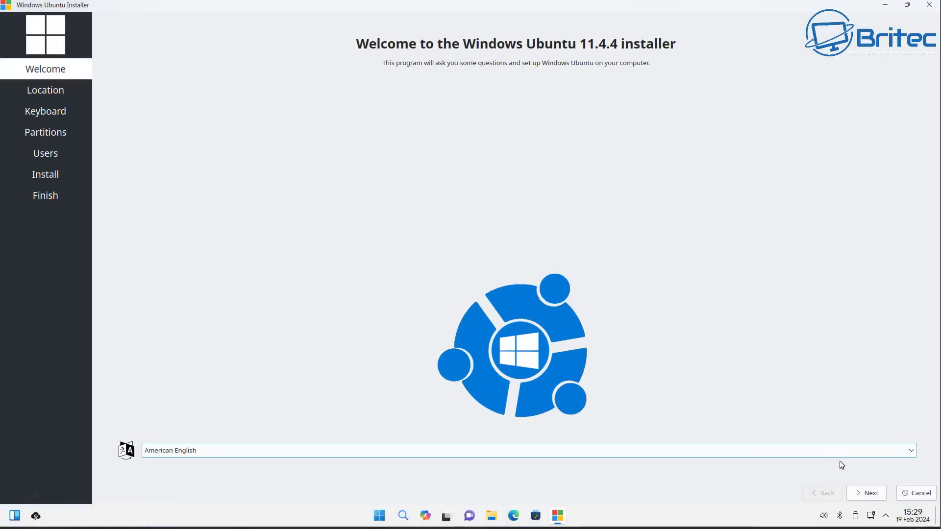
click(867, 494)
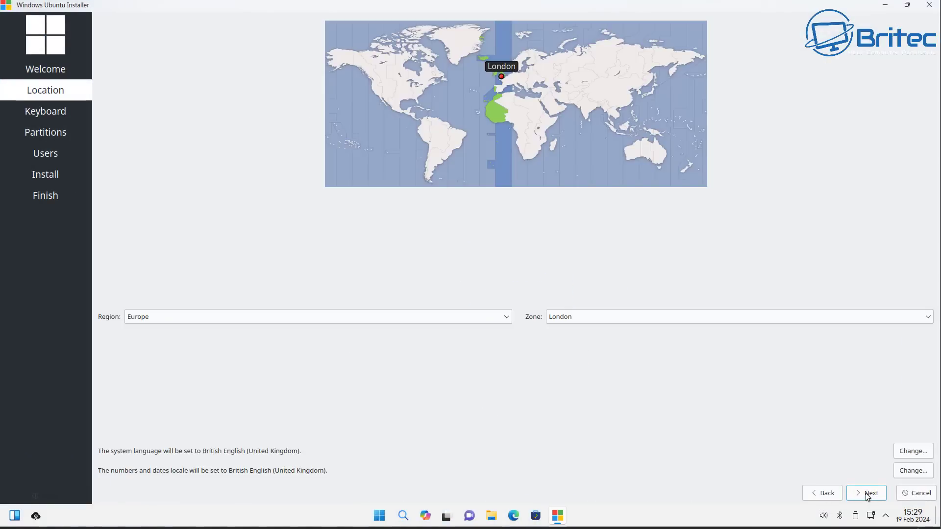
click(867, 494)
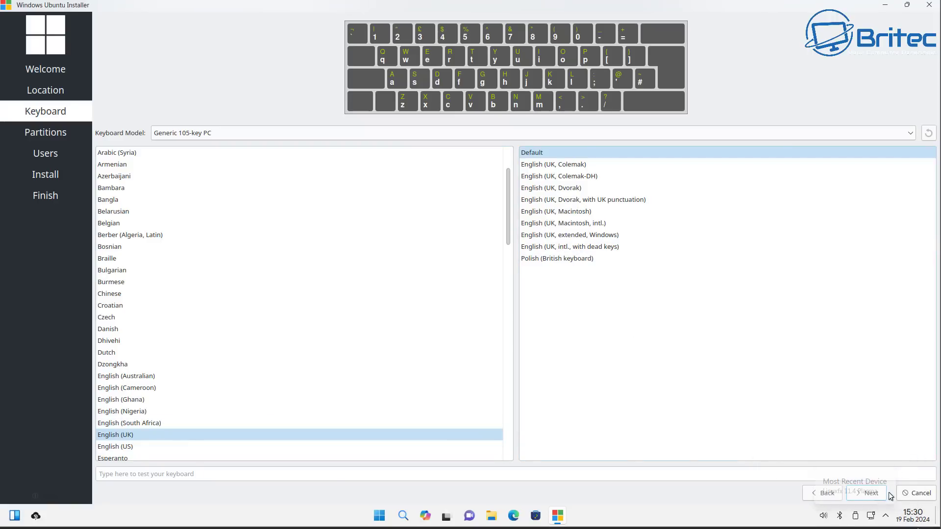
Keep the English (UK) keyboard and choose to erase the whole 54.99 GiB disk
click(869, 493)
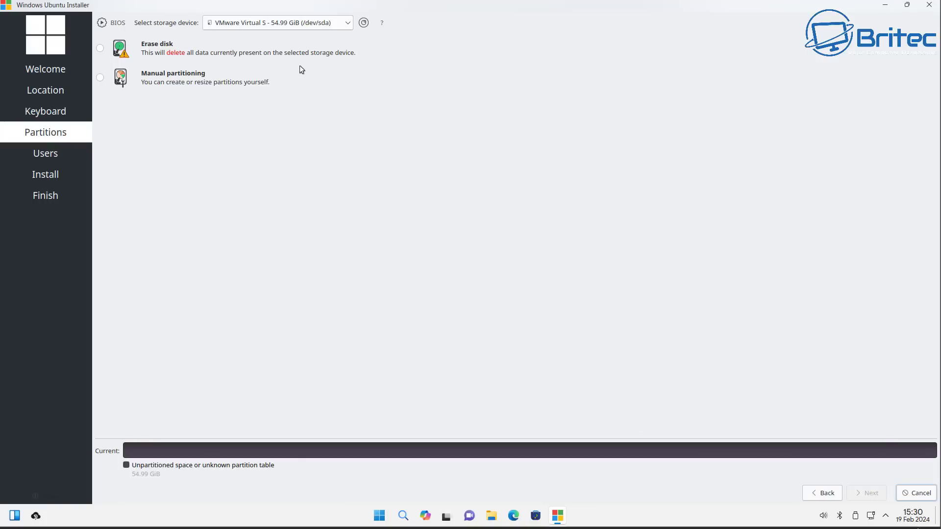
click(107, 48)
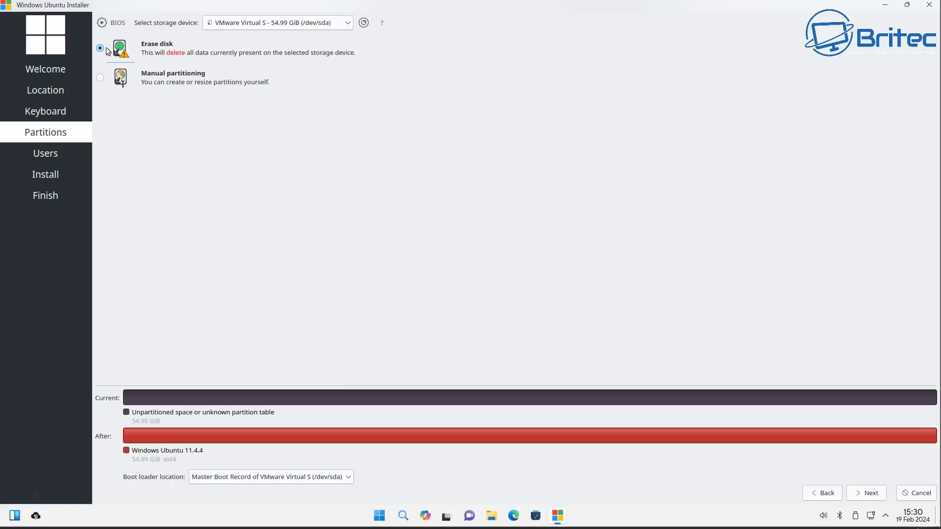
click(866, 493)
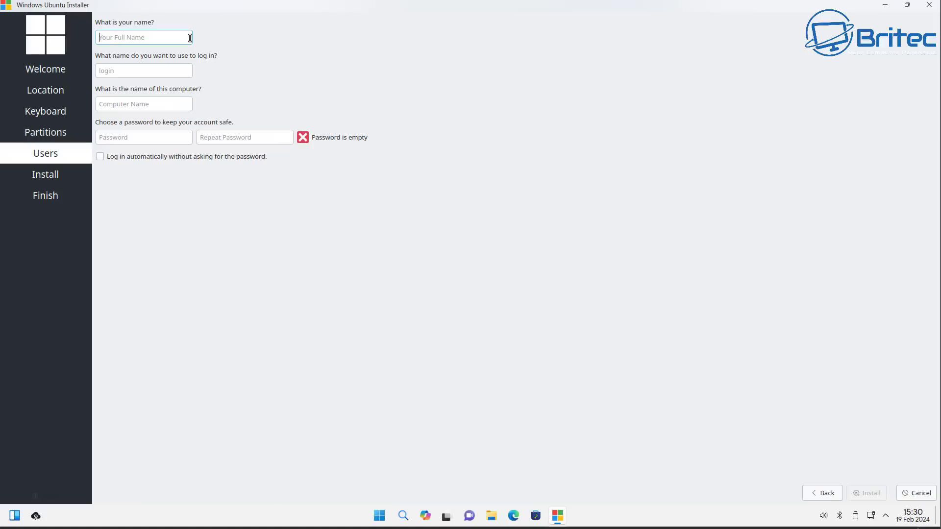
Enter the user's name, set and confirm the password, enable automatic login, and start installing
text(Britec)
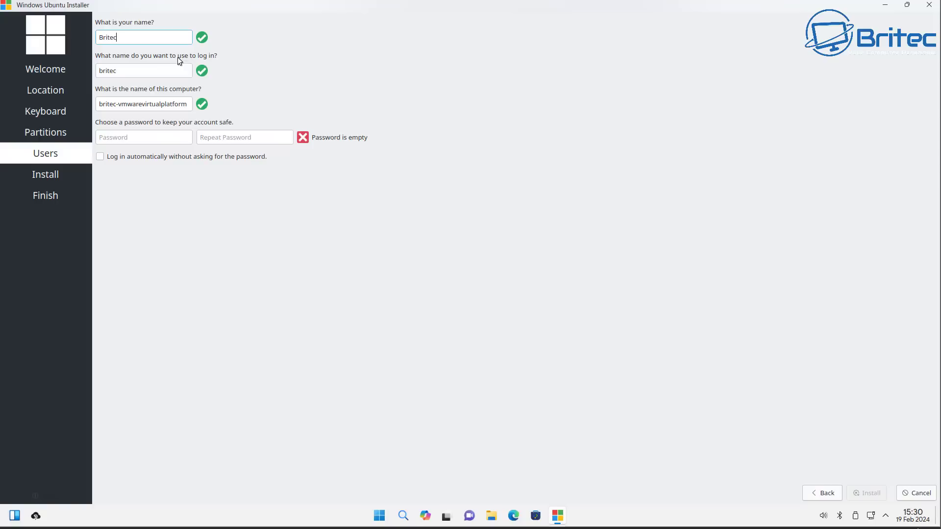
click(132, 139)
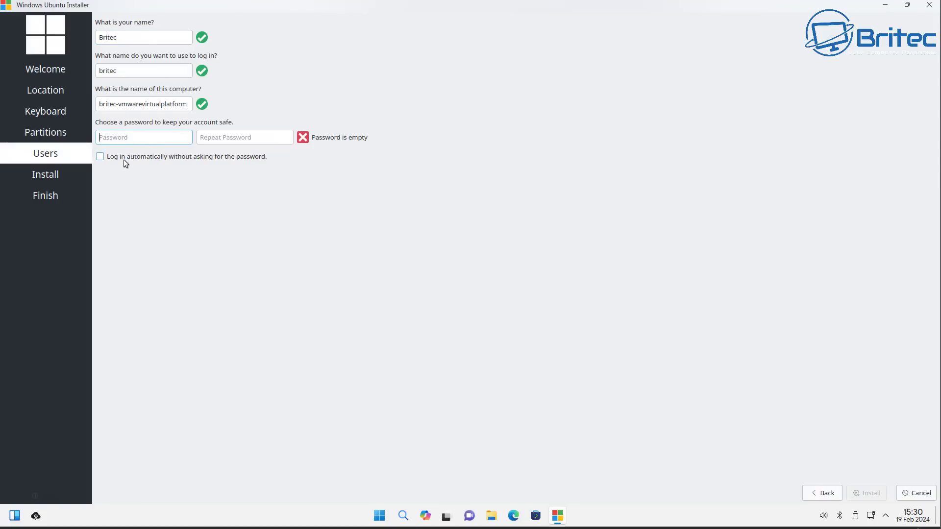
text(••••)
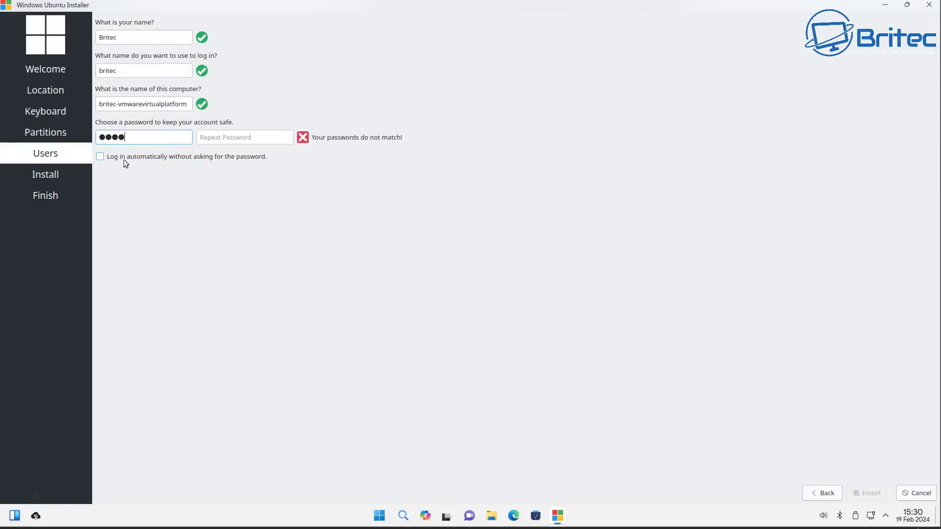
click(206, 137)
text(••)
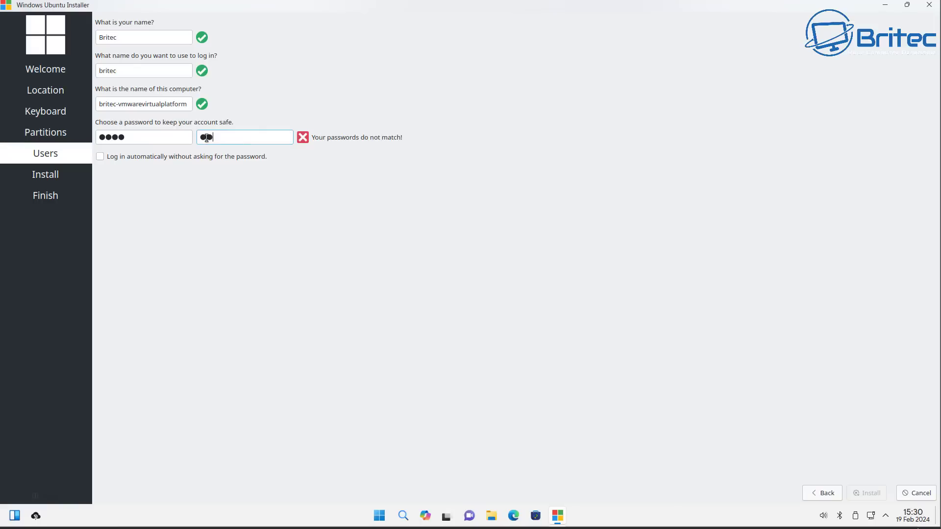
text(••)
click(98, 155)
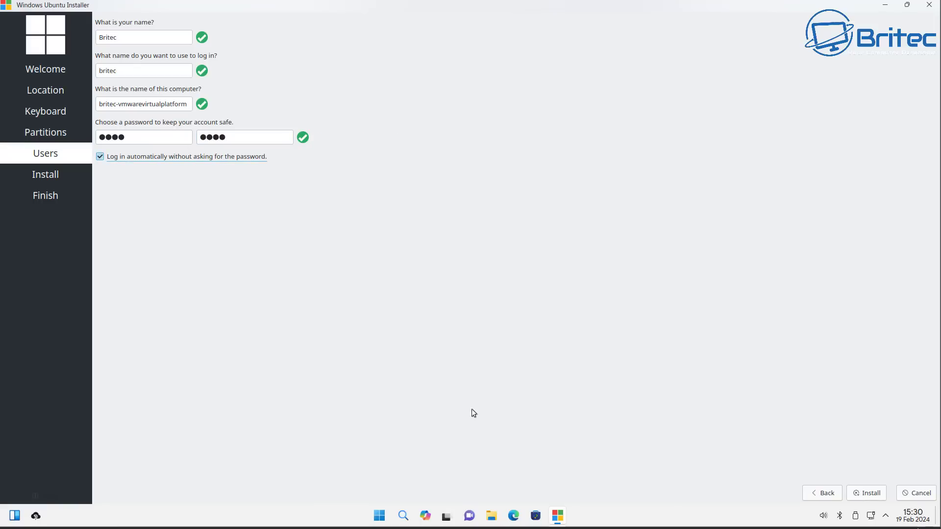
click(865, 494)
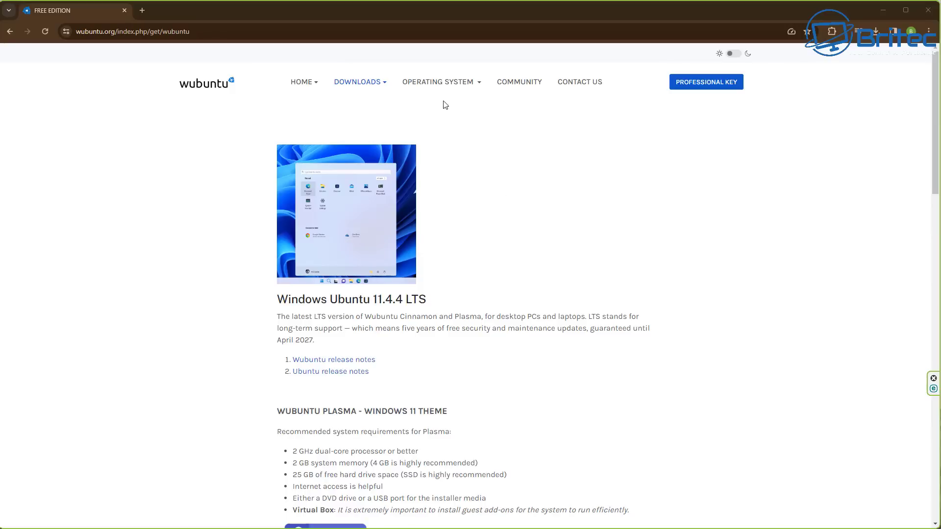
mouse_move(370, 80)
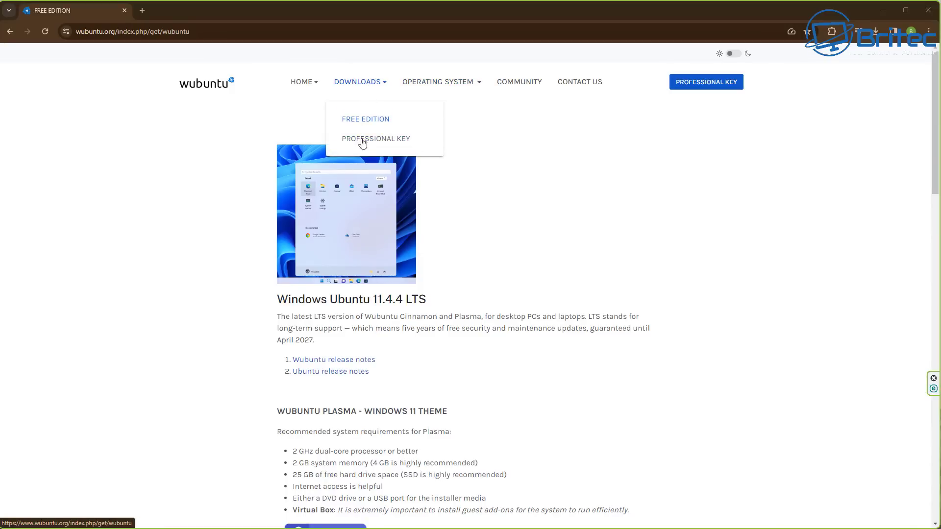
Go to wubuntu.org's Professional Key page and scroll to the $35 licence purchase form
click(363, 145)
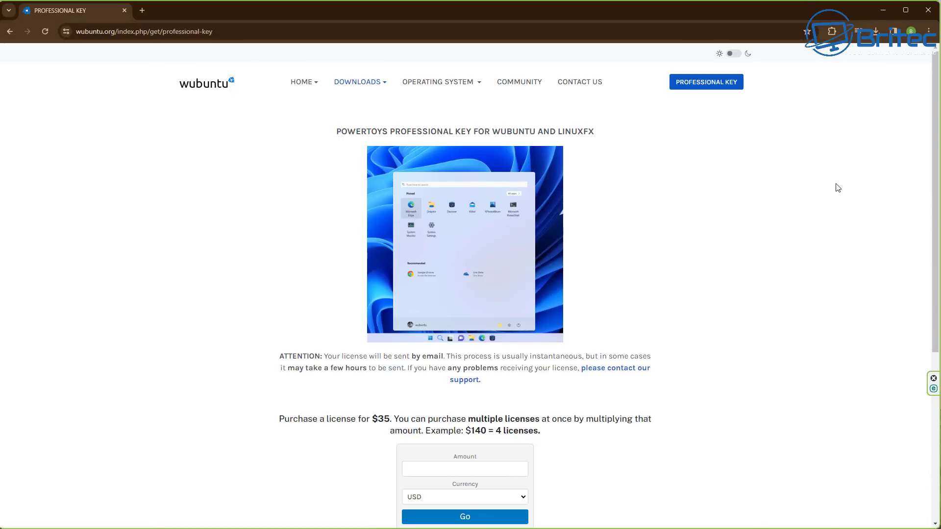
scroll(831, 196, down, 1)
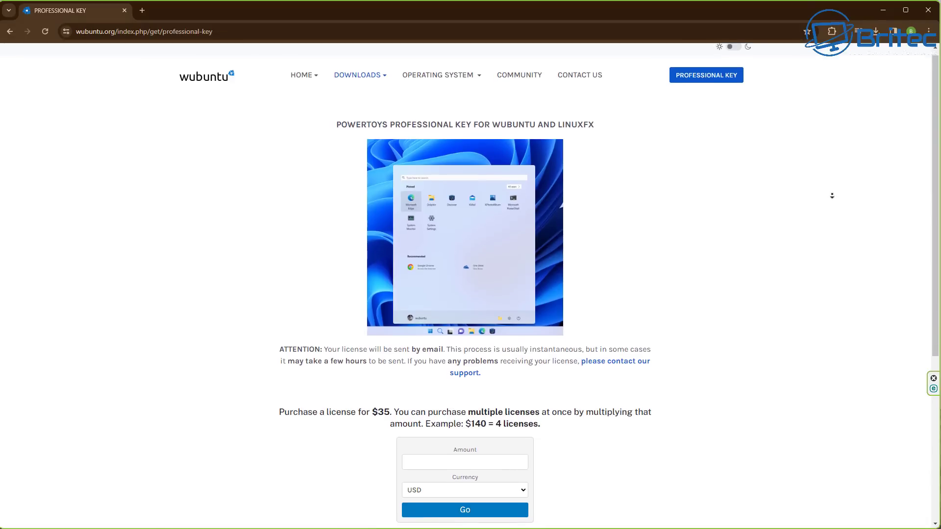